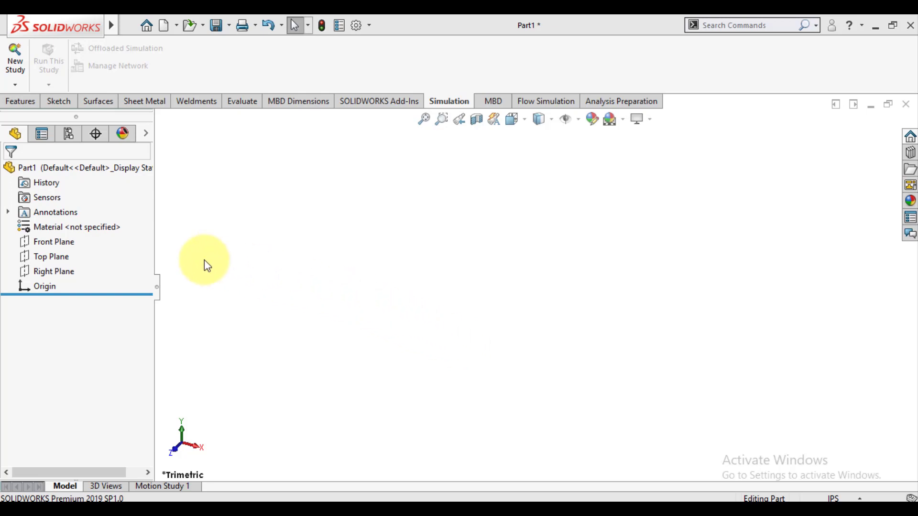
Orient the view normal to the Front Plane and start a new sketch on it.
click(44, 241)
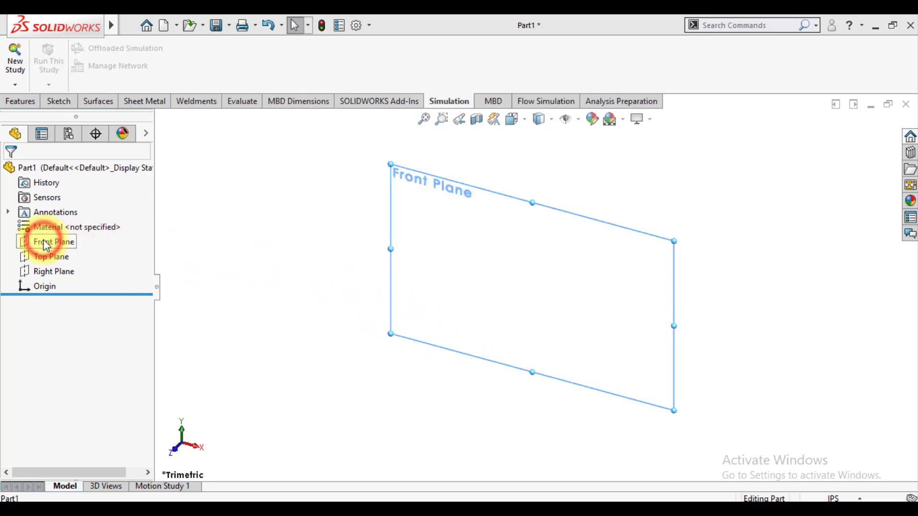
click(119, 219)
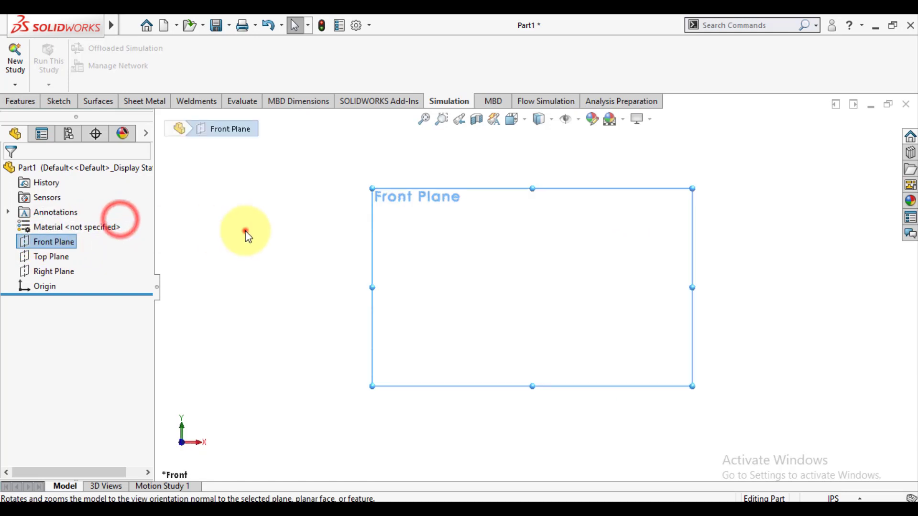
click(243, 230)
click(44, 242)
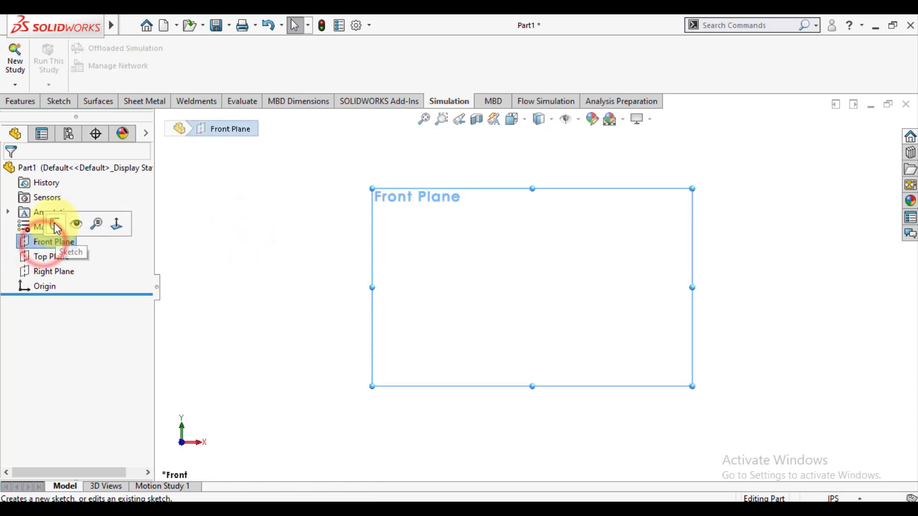
click(56, 223)
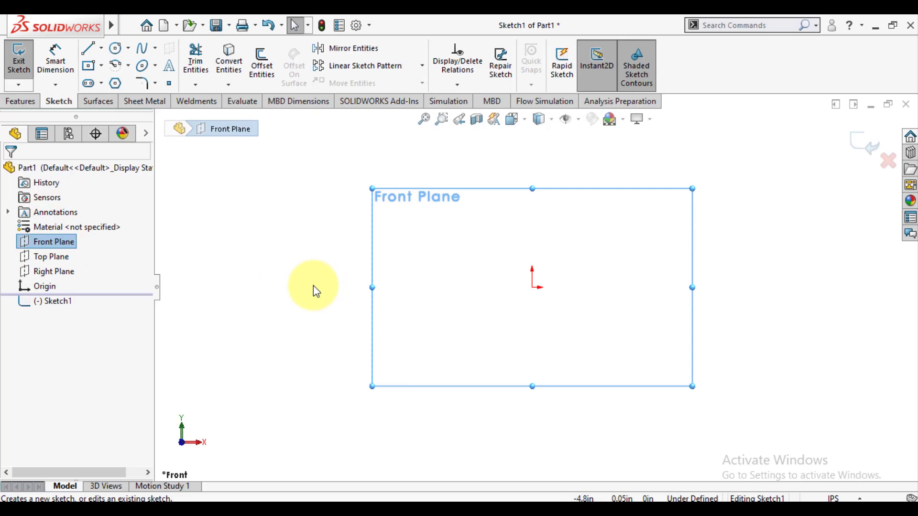
click(313, 285)
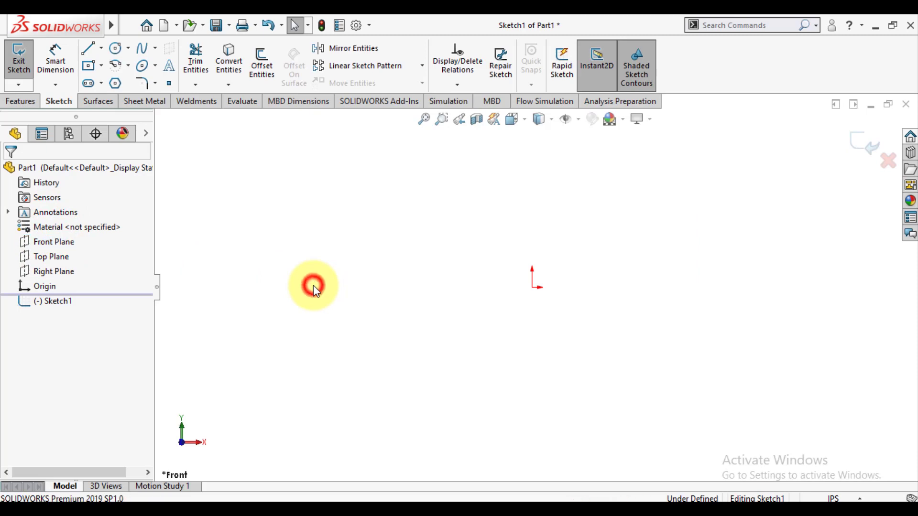
Sketch a horizontal straight slot starting at the origin, about 6.16 in between centres and about 1.49 in wide.
click(90, 86)
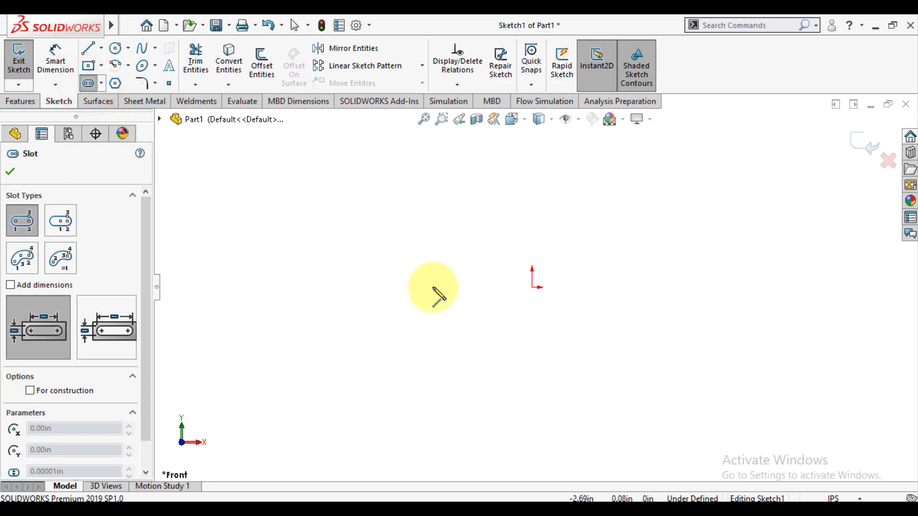
click(532, 288)
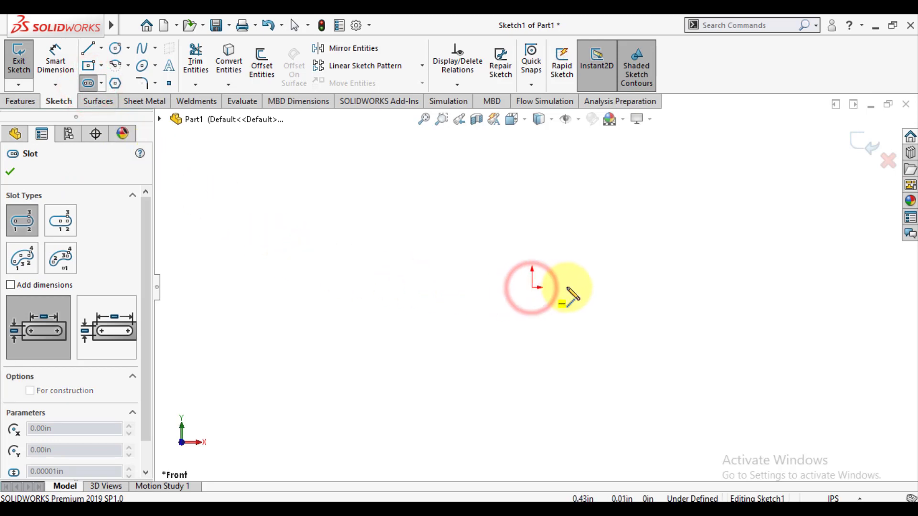
click(814, 287)
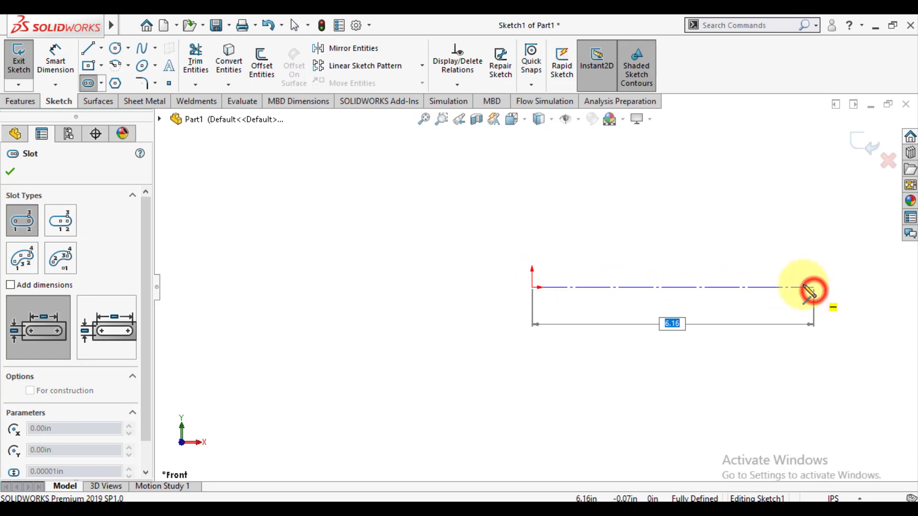
click(770, 254)
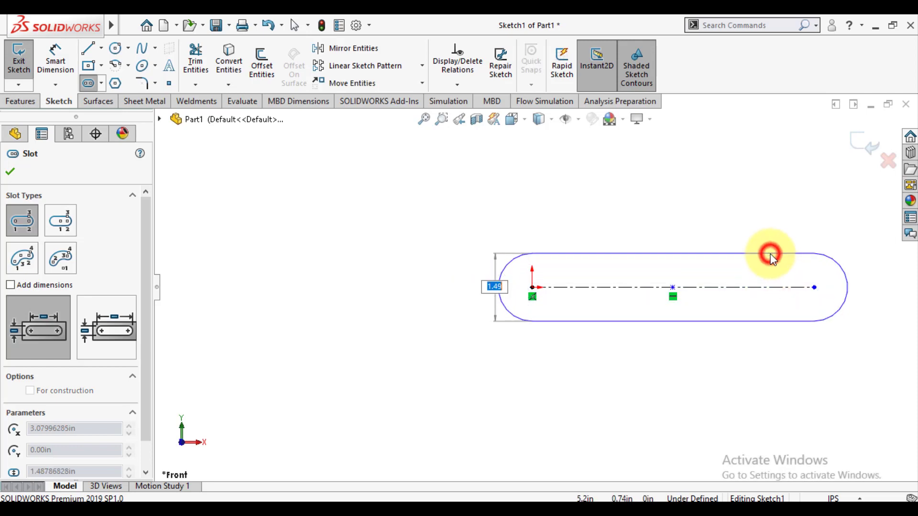
click(11, 172)
key(f)
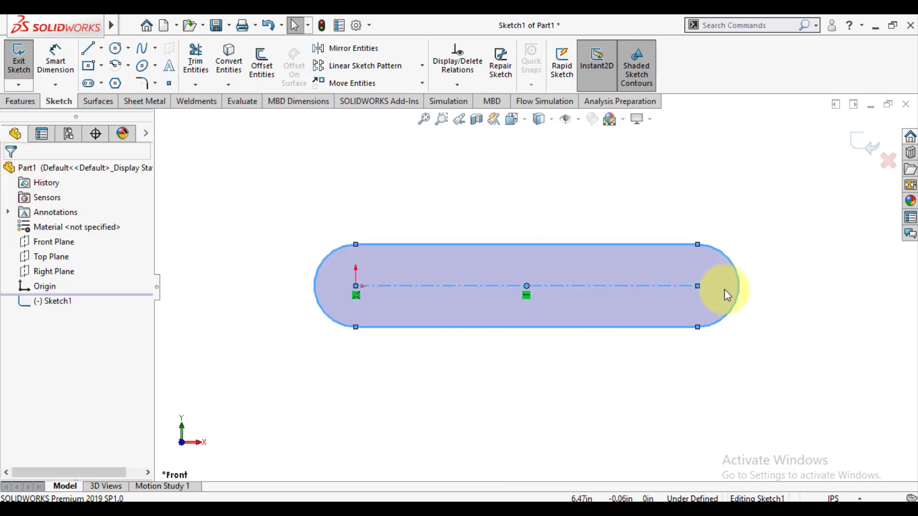
Draw a circle about 0.94 in in diameter at the origin and a similar one at the slot's other end centre.
click(117, 49)
click(278, 286)
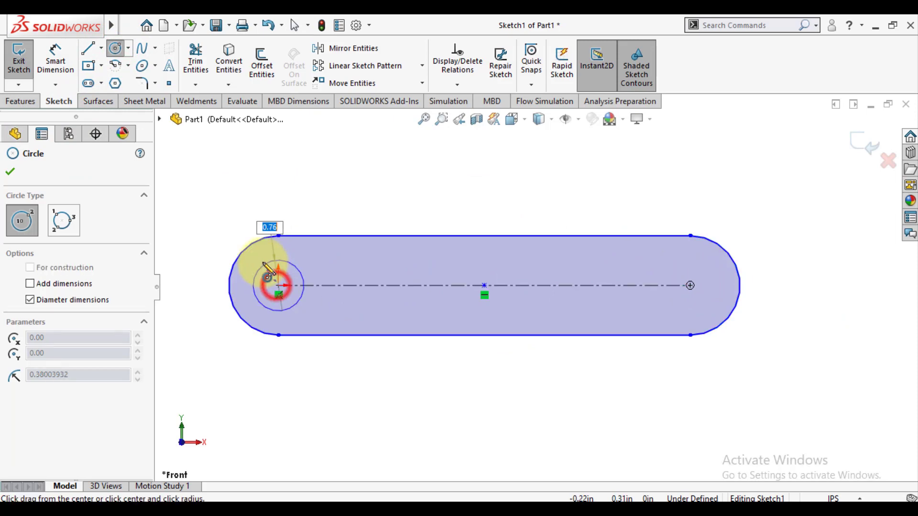
click(264, 262)
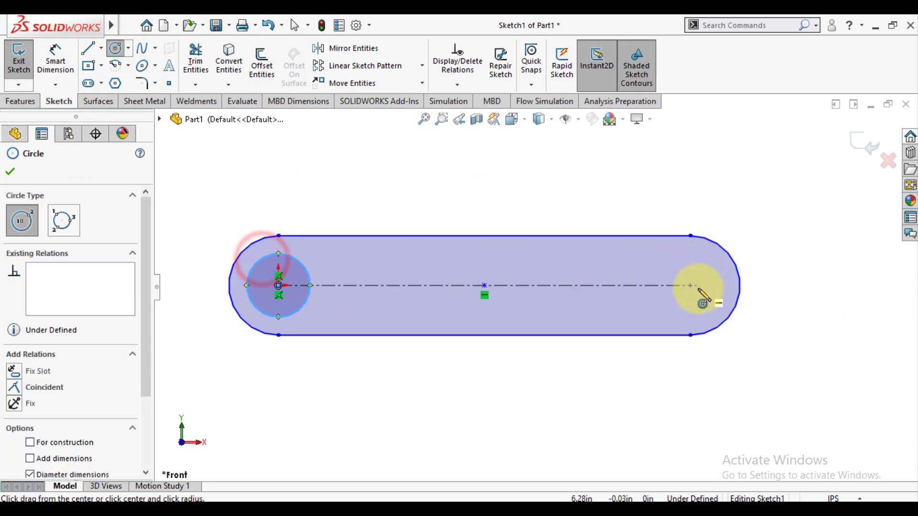
click(689, 283)
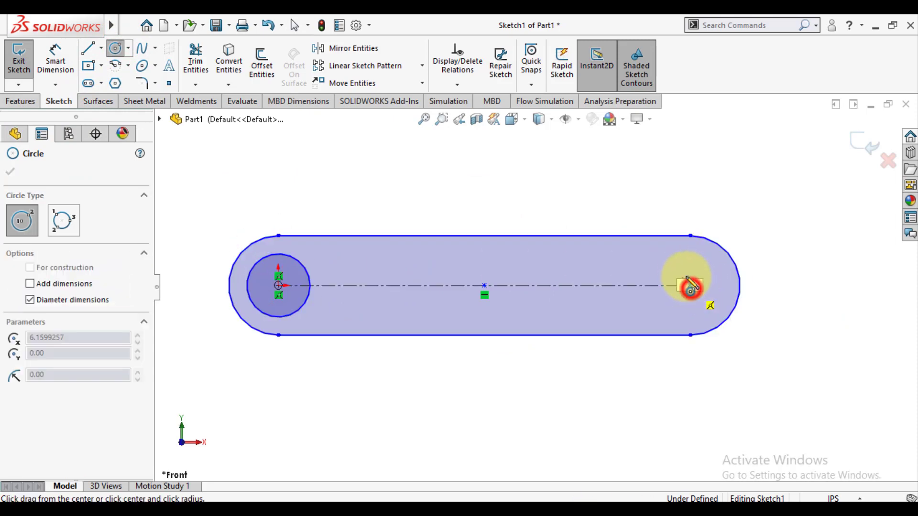
click(677, 255)
click(11, 173)
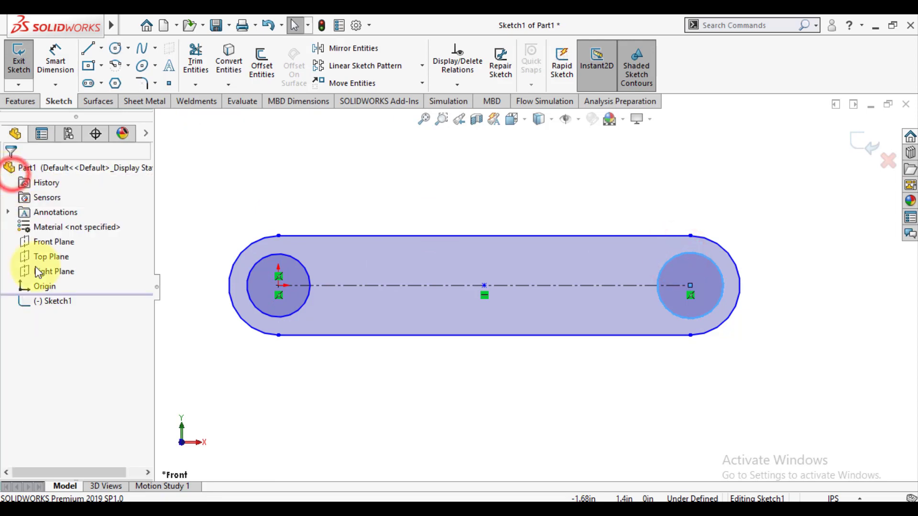
Apply an Equal relation to the two end circles.
click(286, 318)
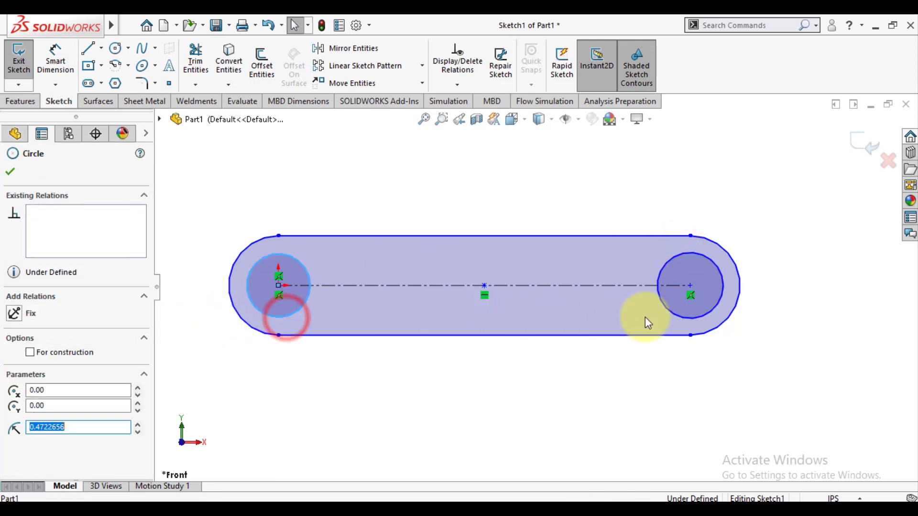
ctrl+click(673, 317)
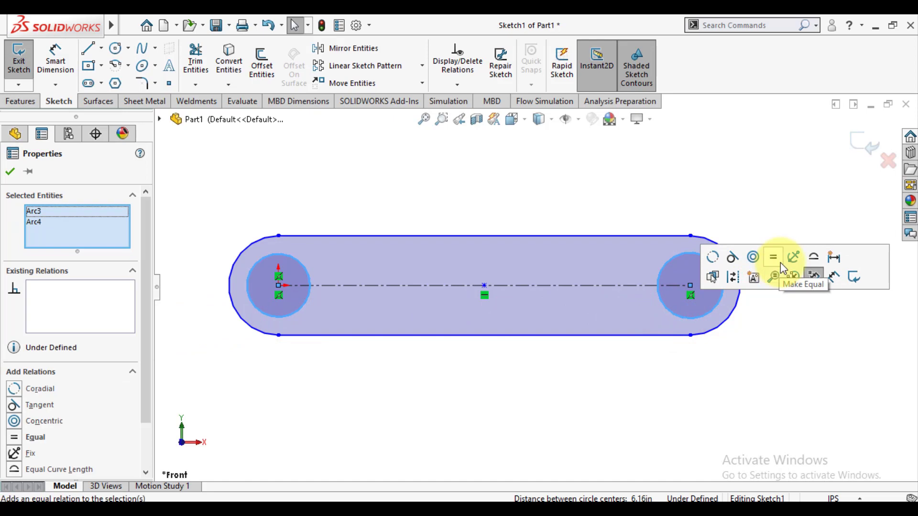
click(778, 259)
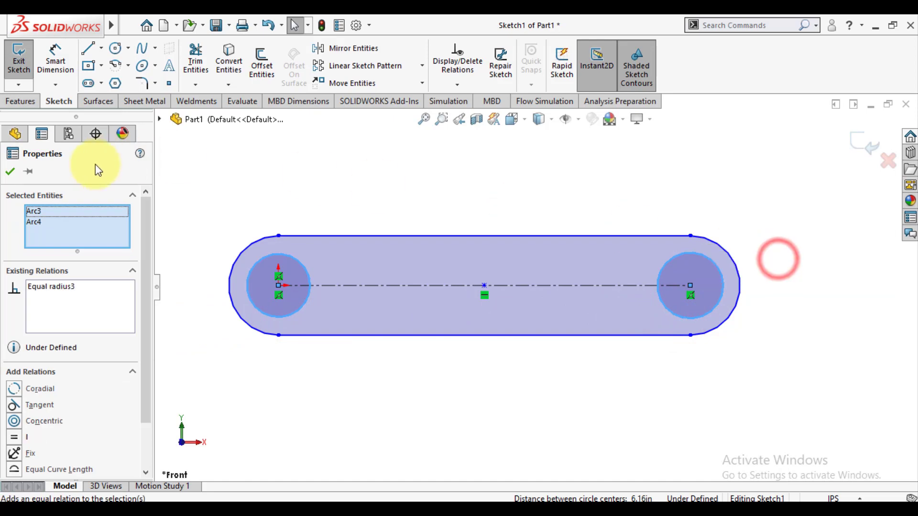
click(10, 173)
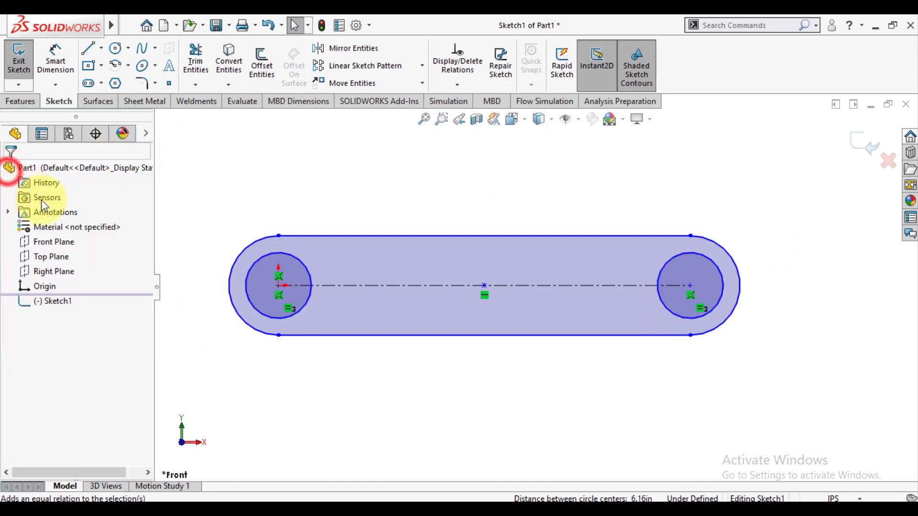
Dimension the slot's width between its two straight edges as 1 in.
click(55, 62)
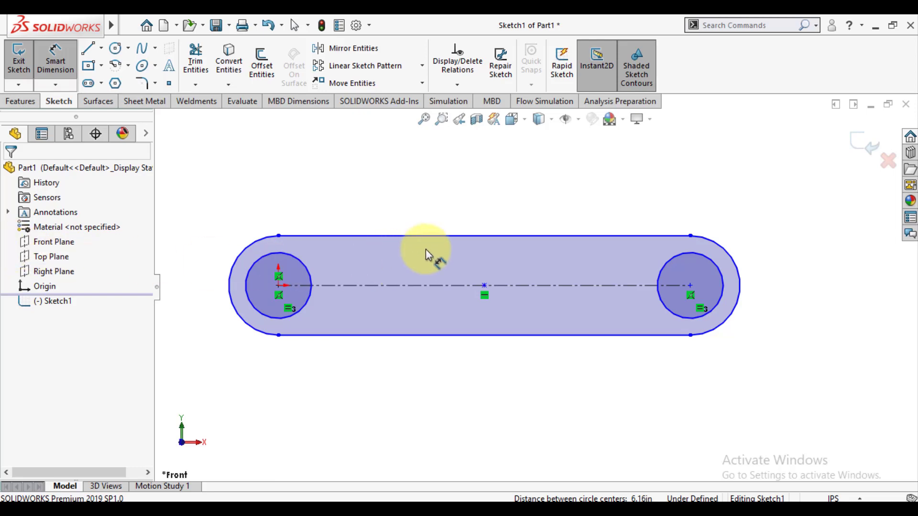
click(669, 238)
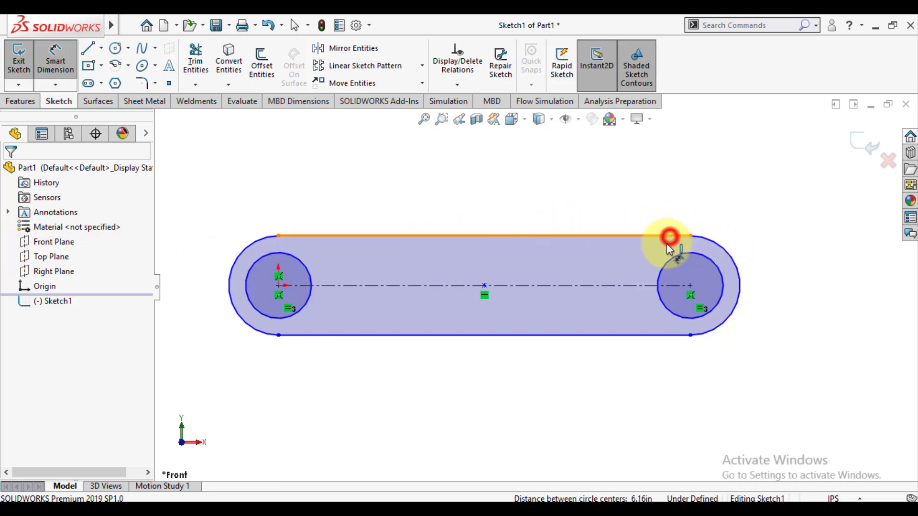
click(646, 336)
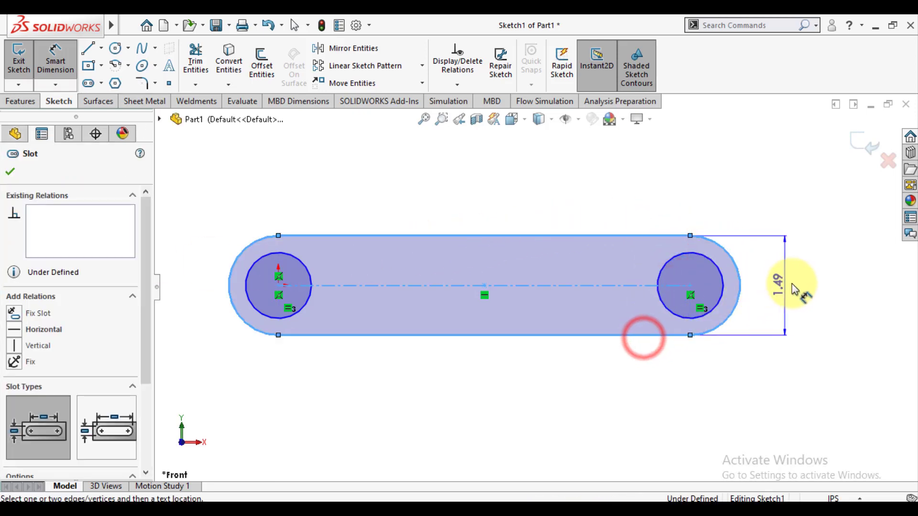
click(795, 282)
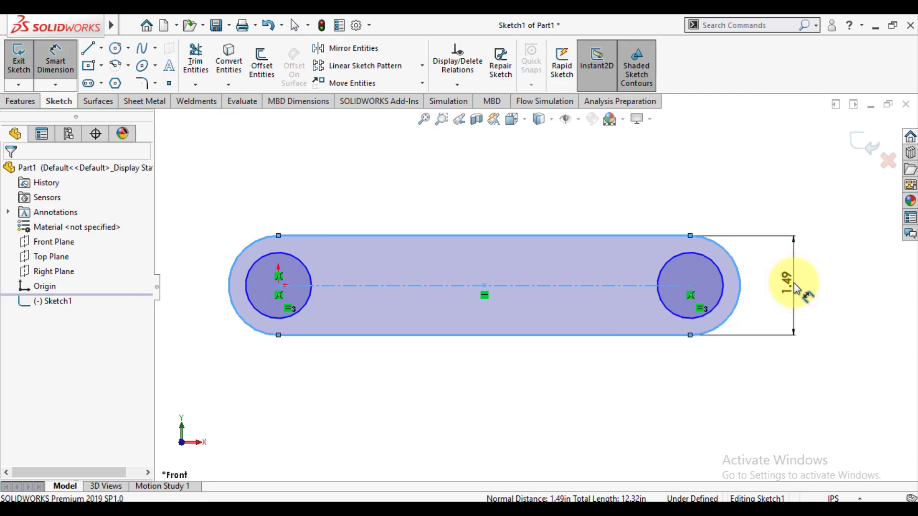
text(1)
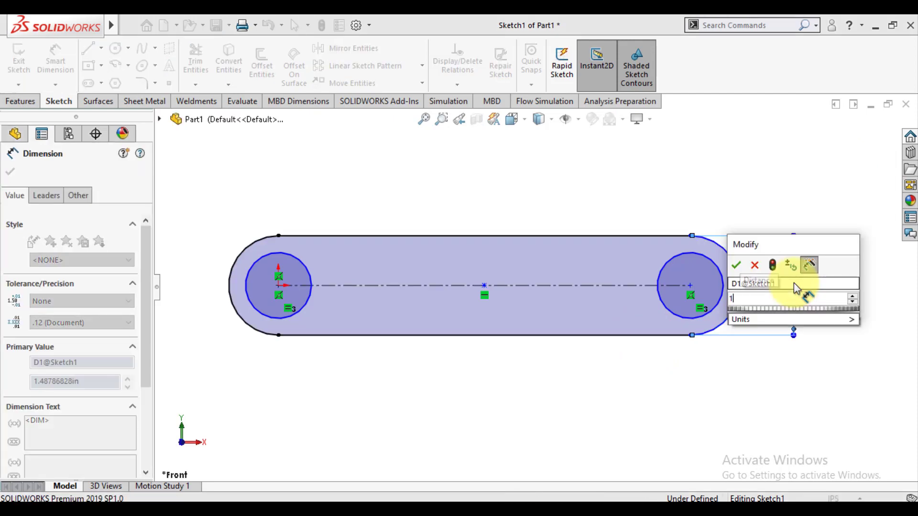
key(Return)
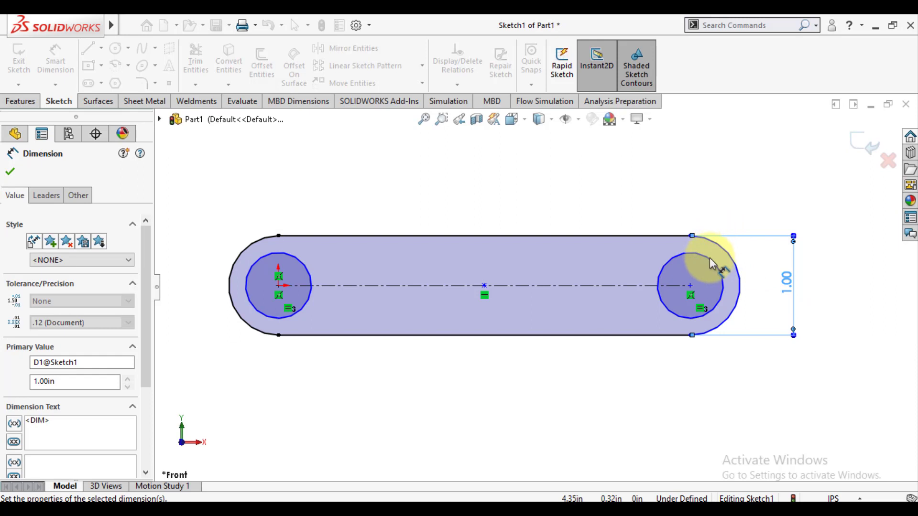
Dimension the diameter of the circle at the slot's far end as 0.5 in.
click(709, 266)
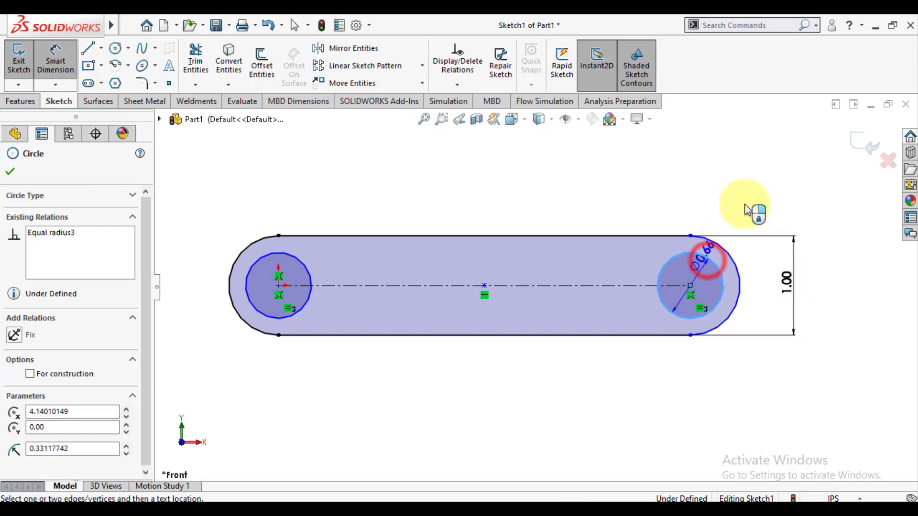
click(756, 195)
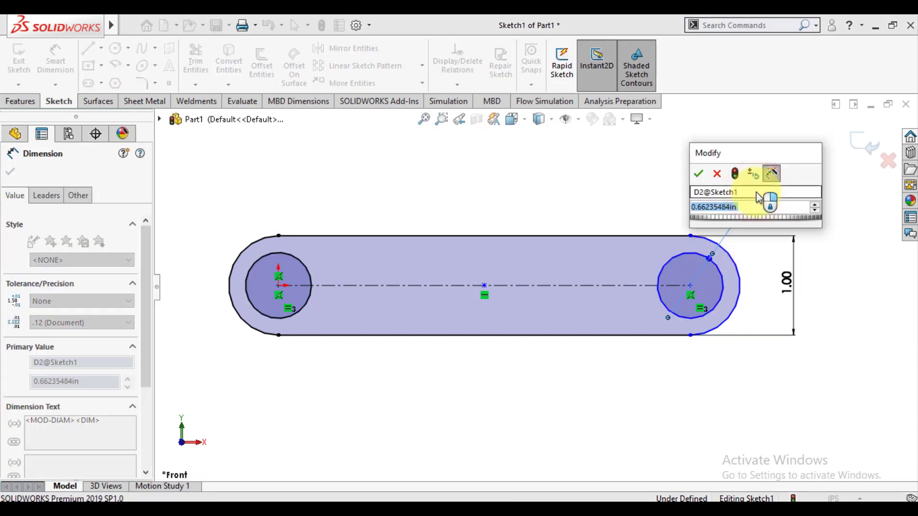
text(.5)
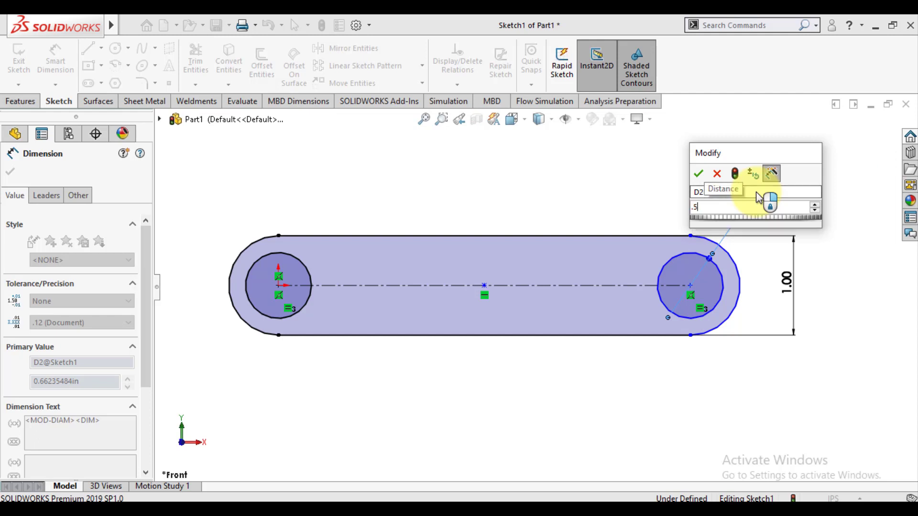
key(Return)
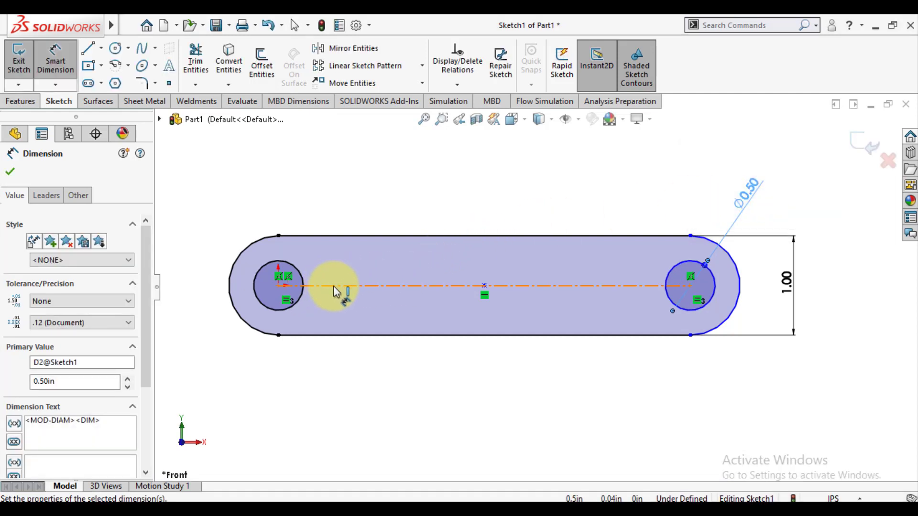
Dimension the slot's lower straight edge as 24 in long and finish dimensioning.
click(380, 335)
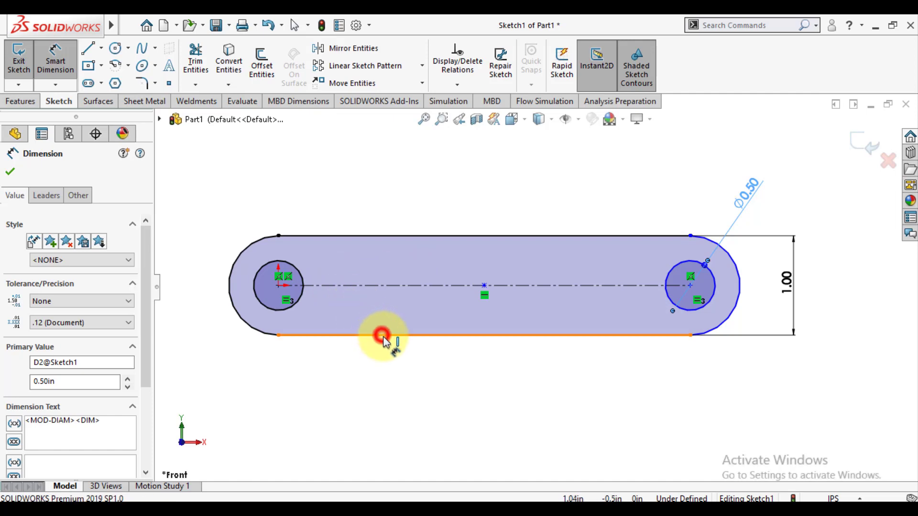
click(405, 383)
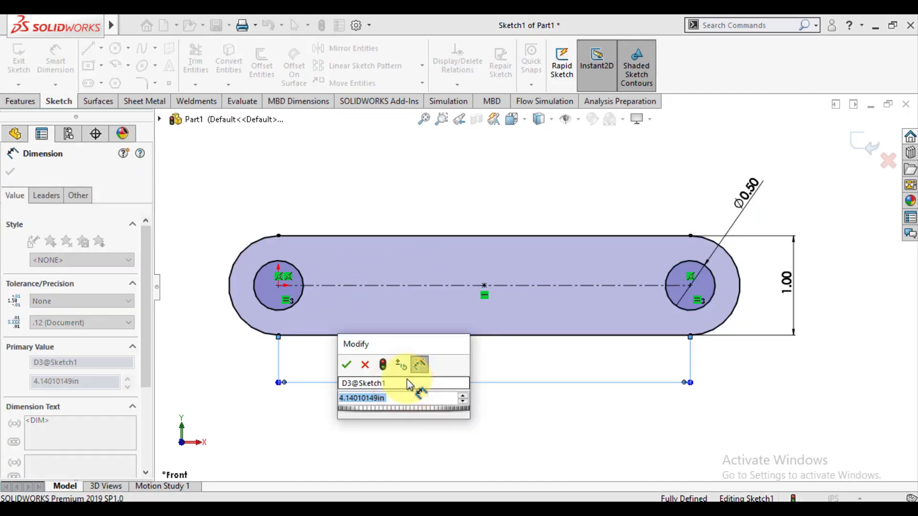
text(24)
key(Return)
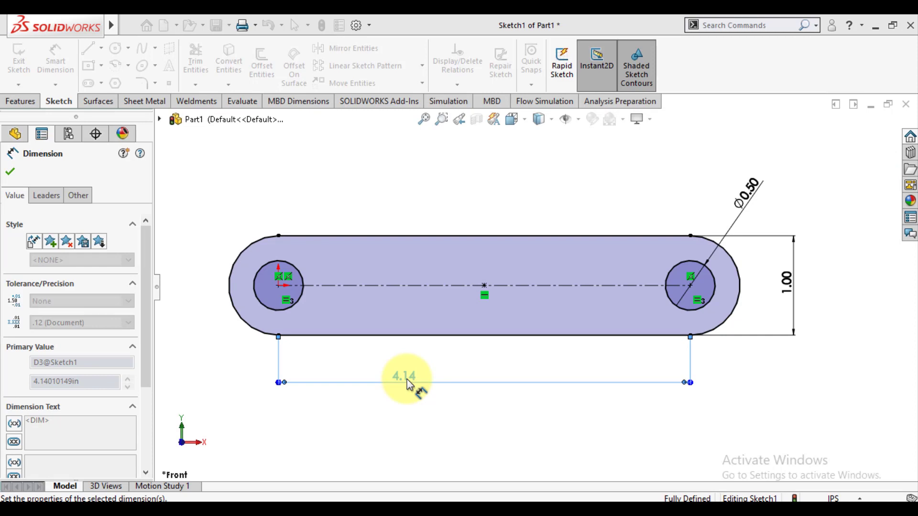
click(10, 172)
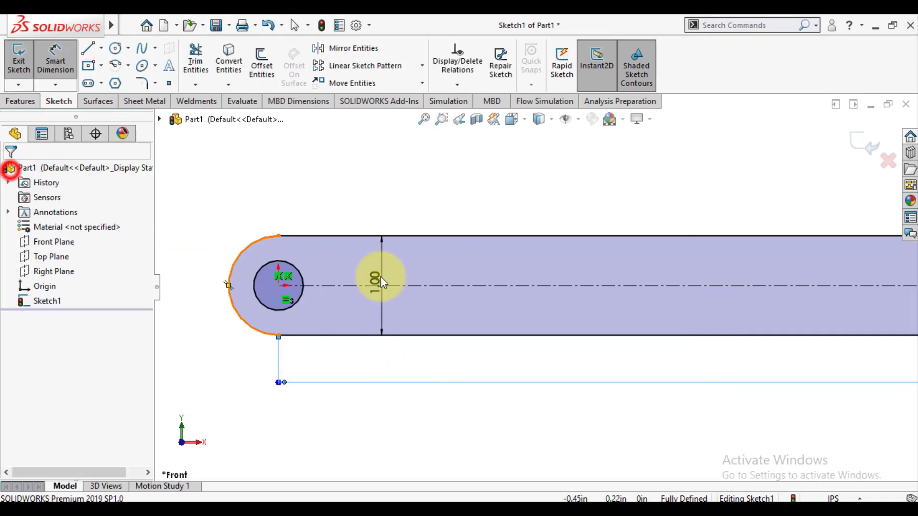
Exit the completed slot sketch, keeping its geometry.
scroll(455, 220, up, 8)
scroll(631, 286, up, 3)
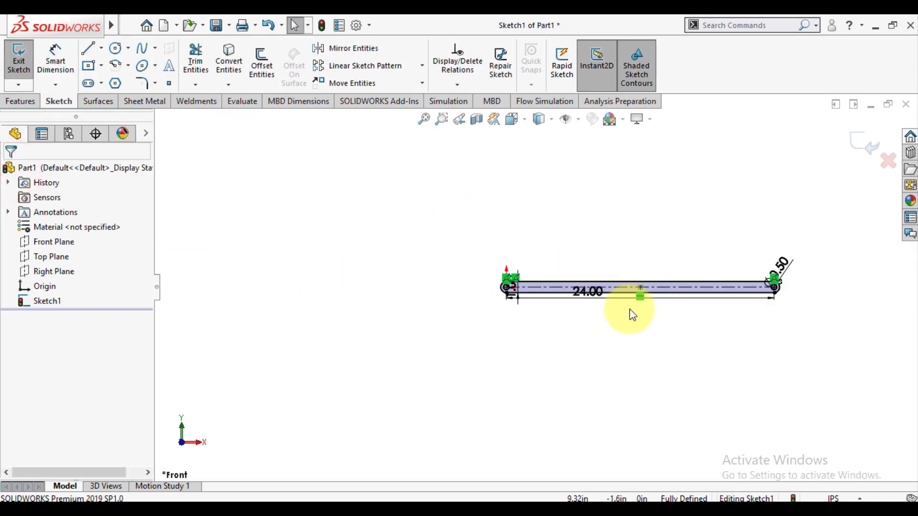
scroll(732, 298, down, 5)
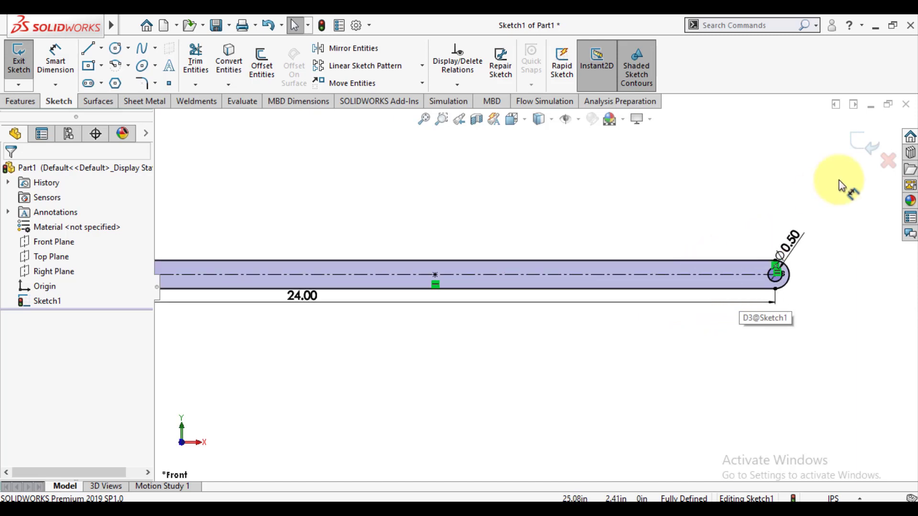
click(862, 142)
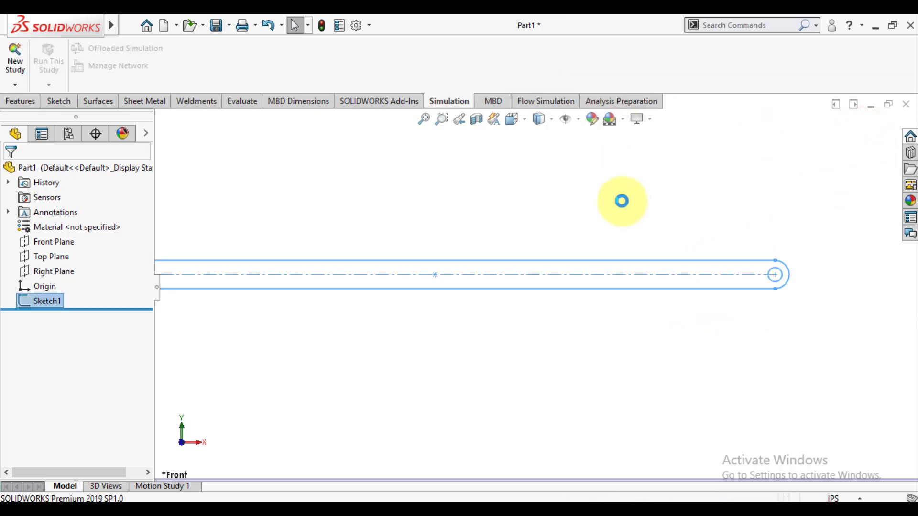
Extrude the slot sketch as a Mid Plane boss with a depth of 0.5 in.
click(10, 102)
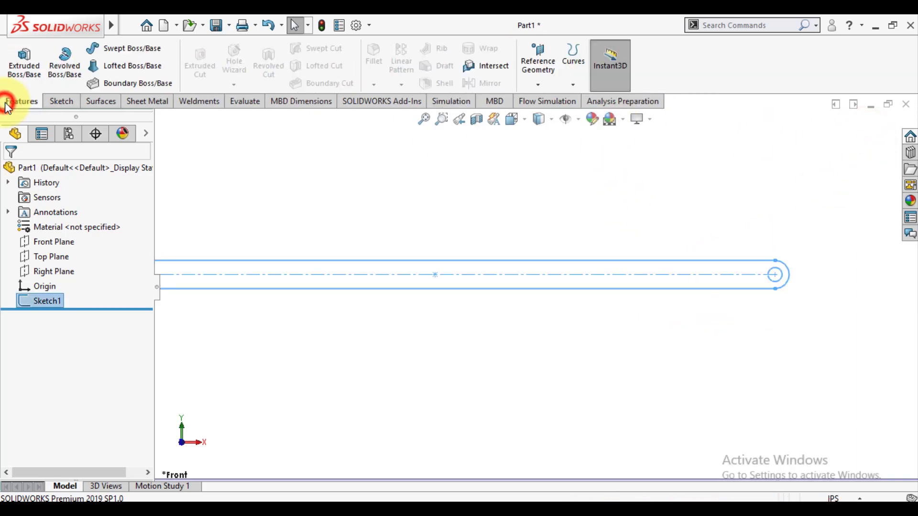
click(23, 63)
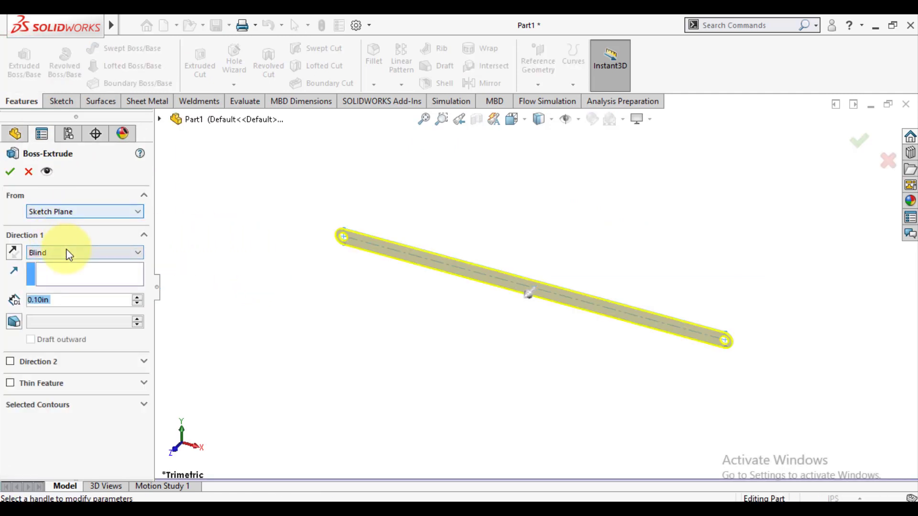
click(69, 254)
click(50, 309)
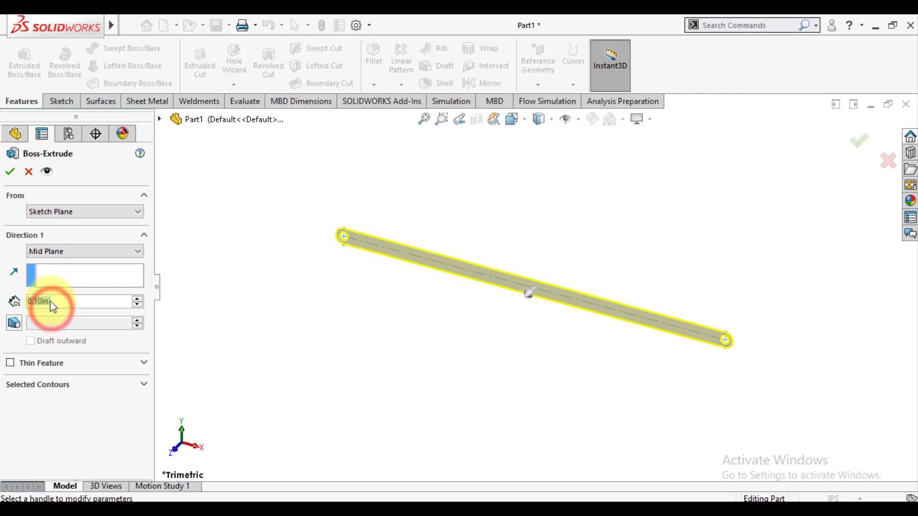
text(0.5)
key(Return)
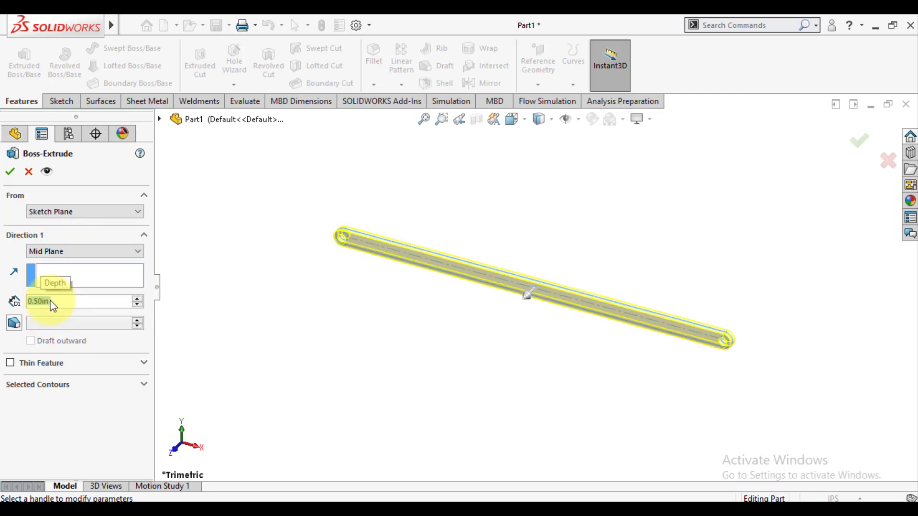
click(10, 171)
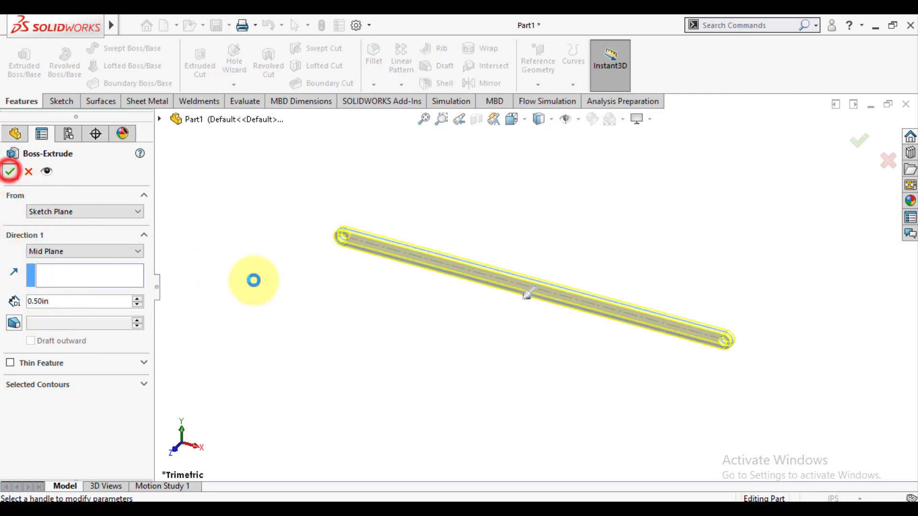
click(291, 302)
scroll(510, 345, down, 2)
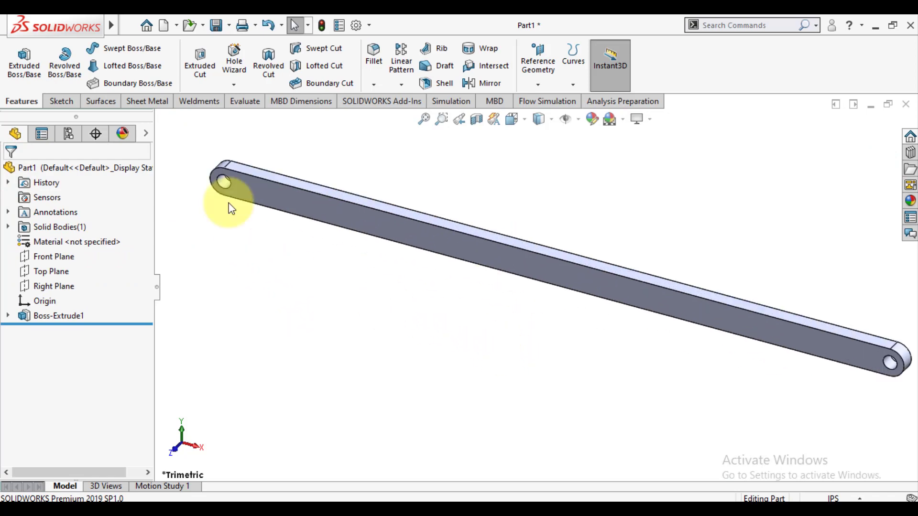
Create a Frequency study and set its properties to 3 frequencies with the FFEPlus solver.
click(448, 103)
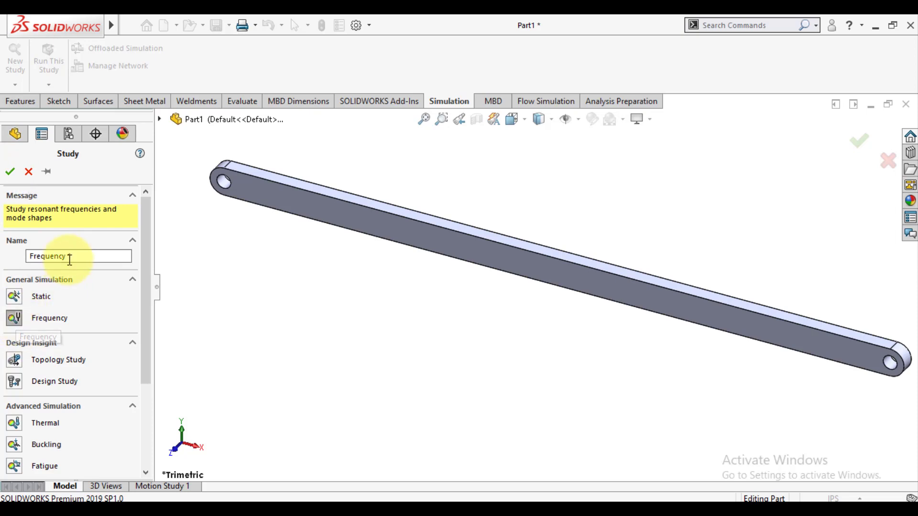
click(9, 172)
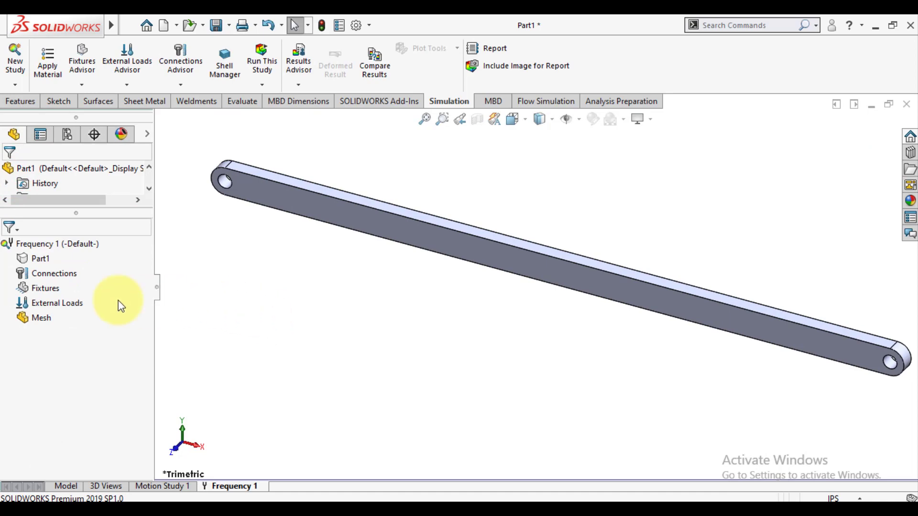
right_click(56, 245)
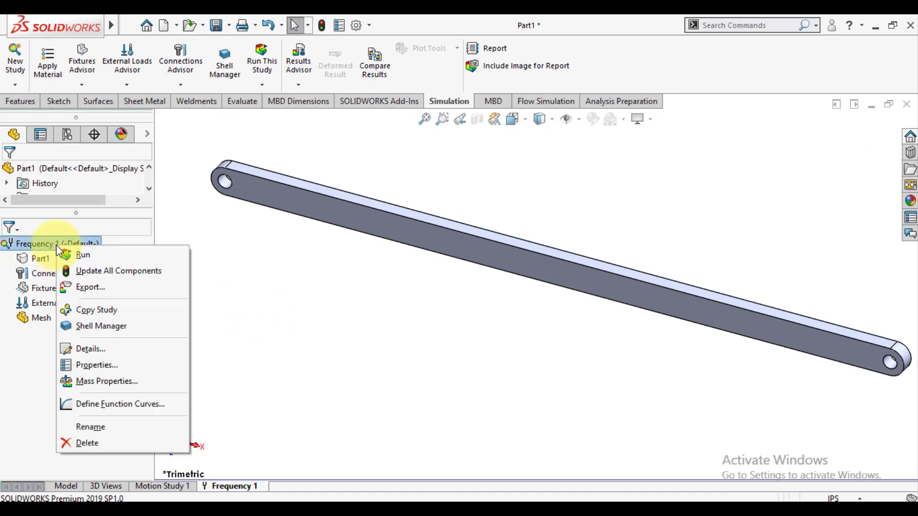
click(99, 365)
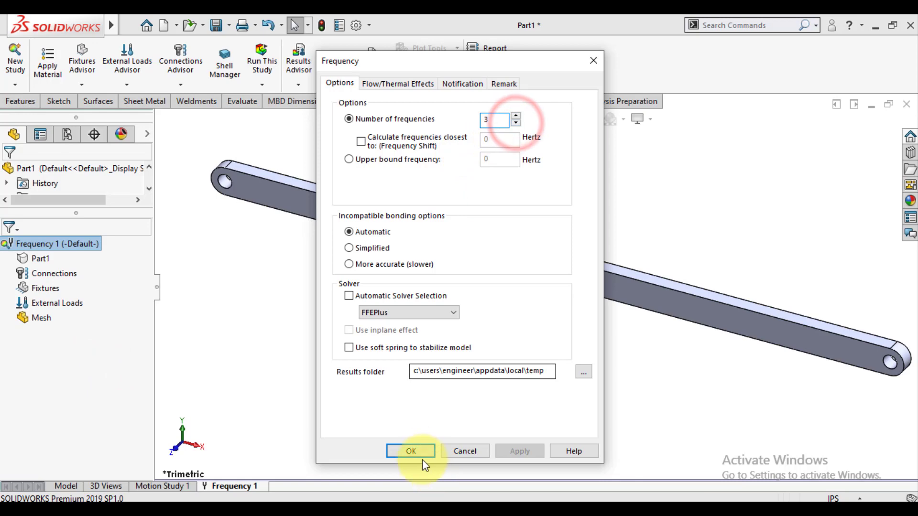
click(417, 313)
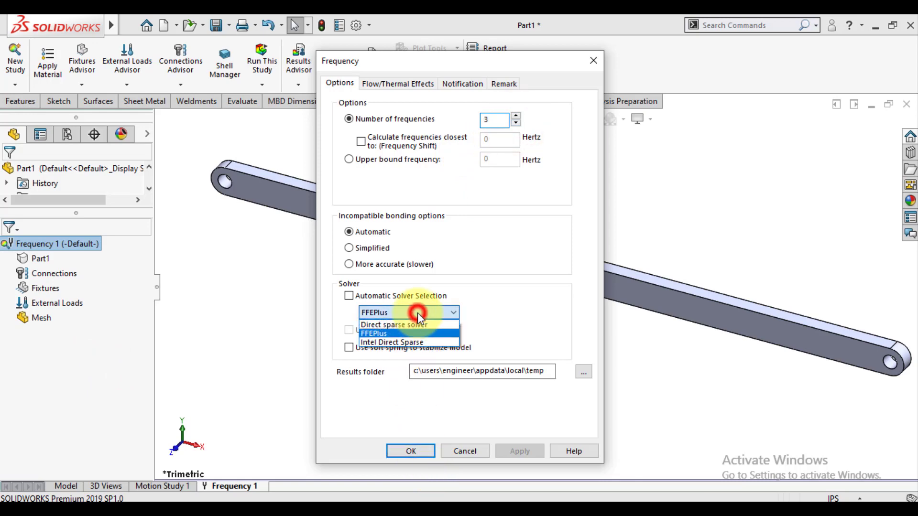
click(417, 333)
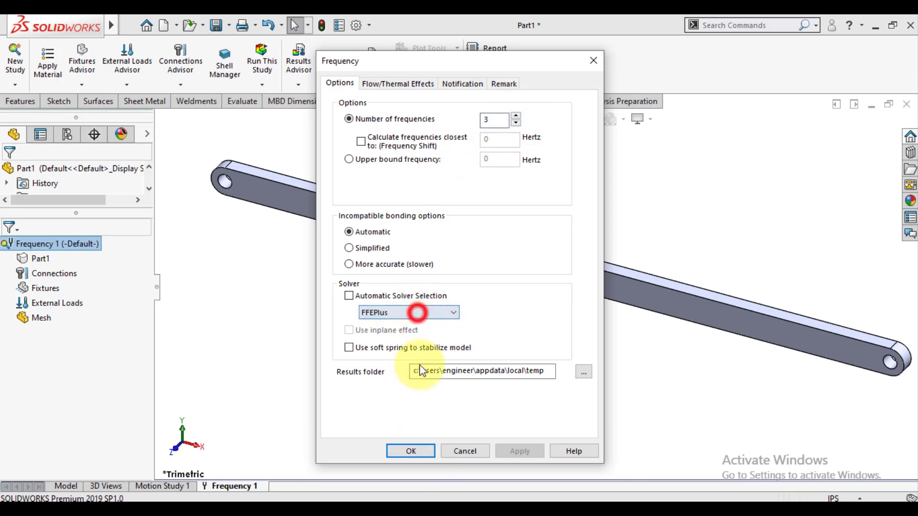
click(409, 449)
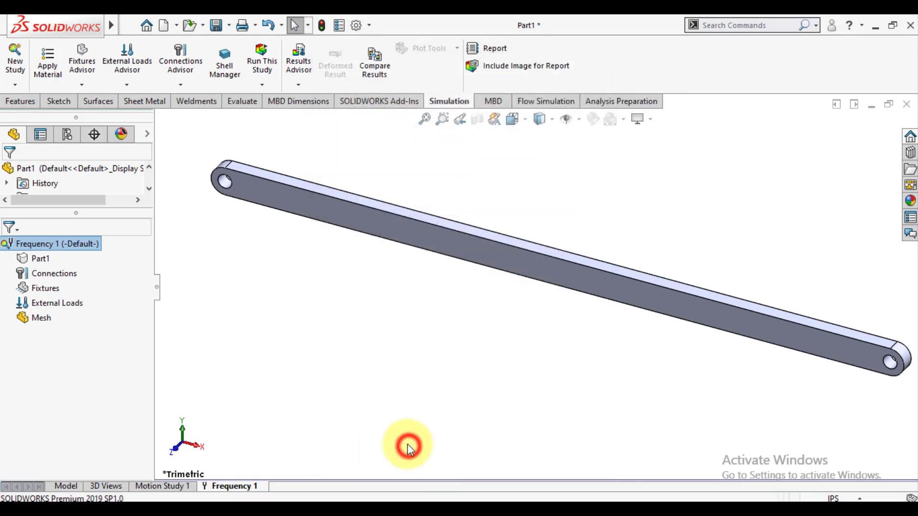
Assign the favorite material Plain Carbon Steel to the part in the frequency study.
click(29, 259)
right_click(30, 258)
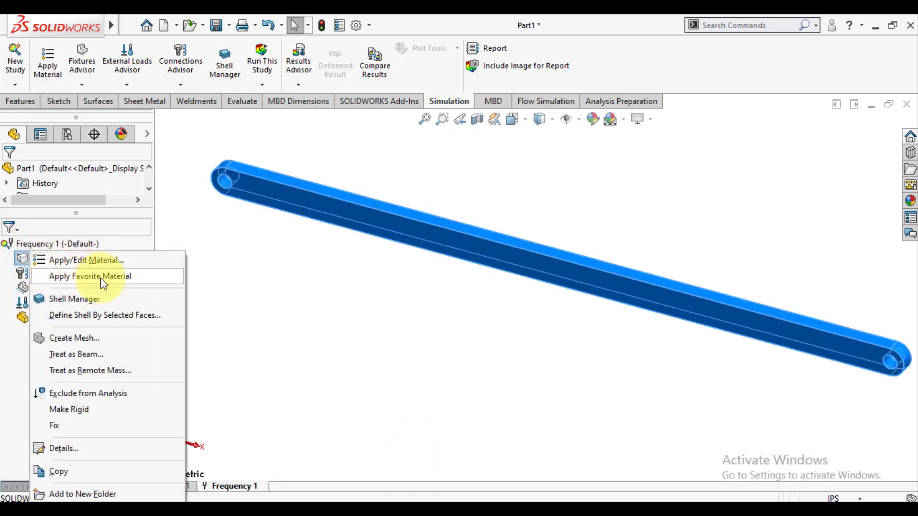
mouse_move(143, 287)
click(210, 277)
click(271, 300)
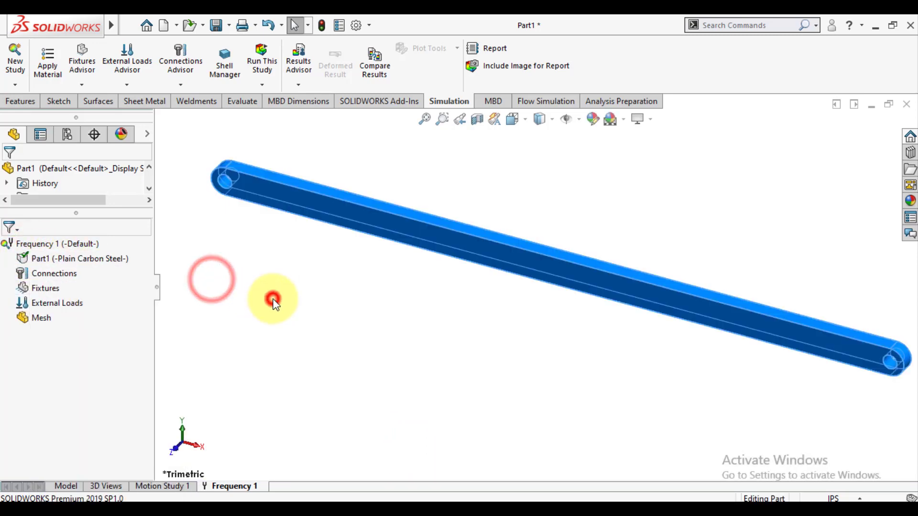
Start a fixture on the inner face of the bar's left end hole and make it the advanced On Cylindrical Faces type.
right_click(39, 291)
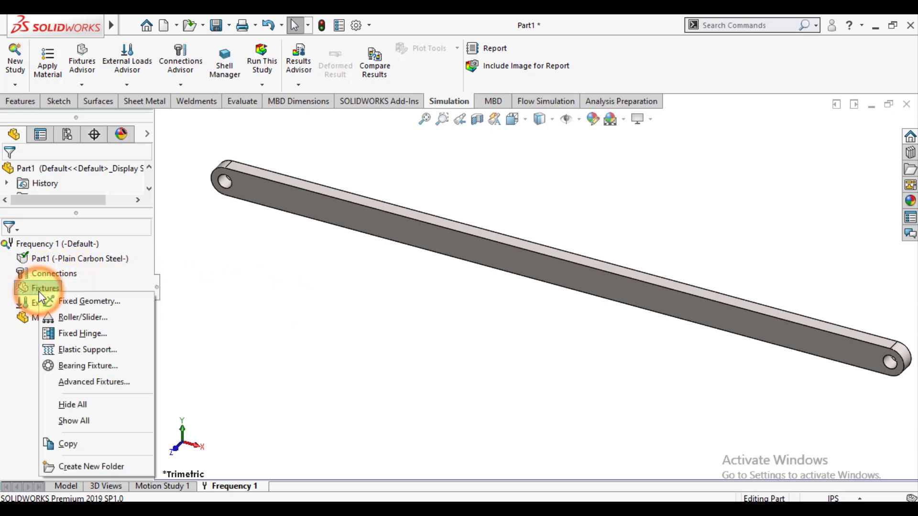
click(82, 317)
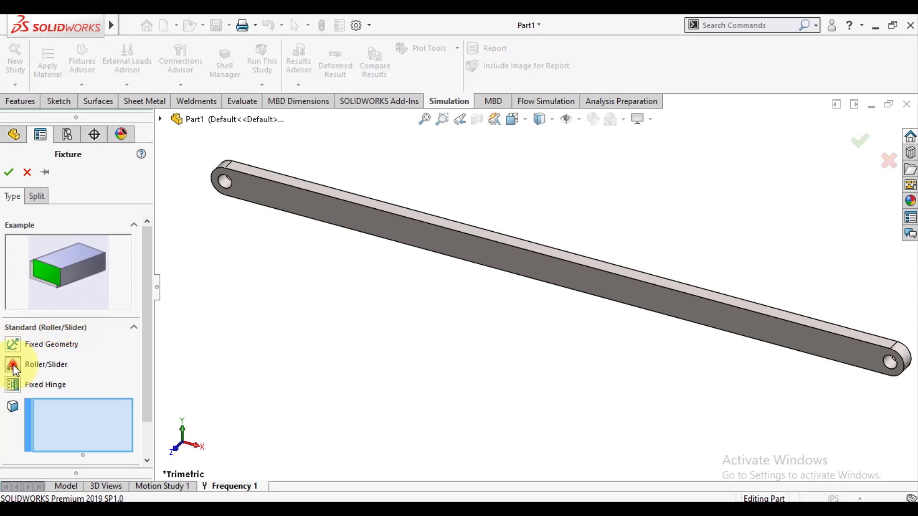
scroll(210, 191, down, 5)
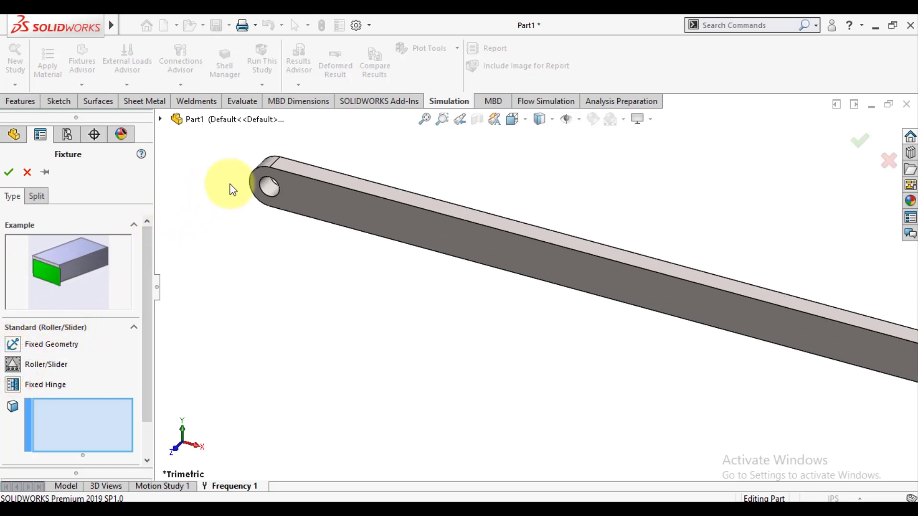
click(407, 252)
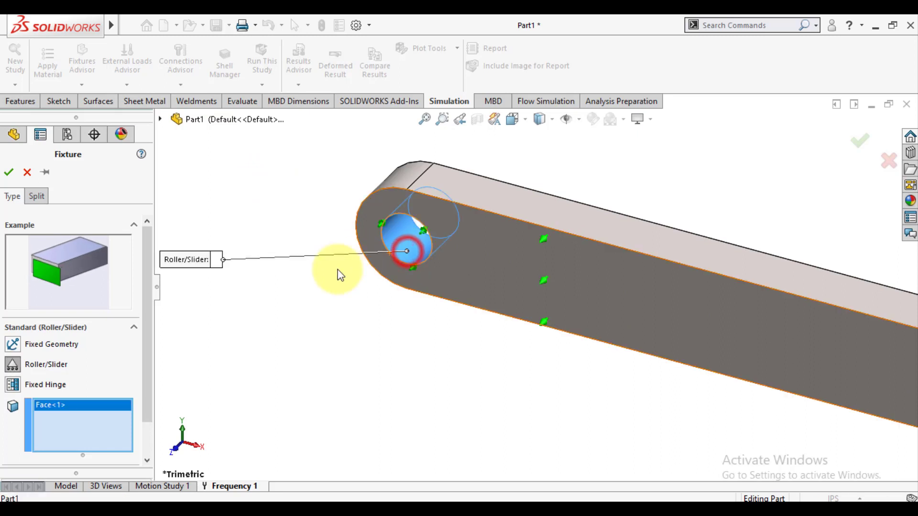
drag(148, 364, 150, 432)
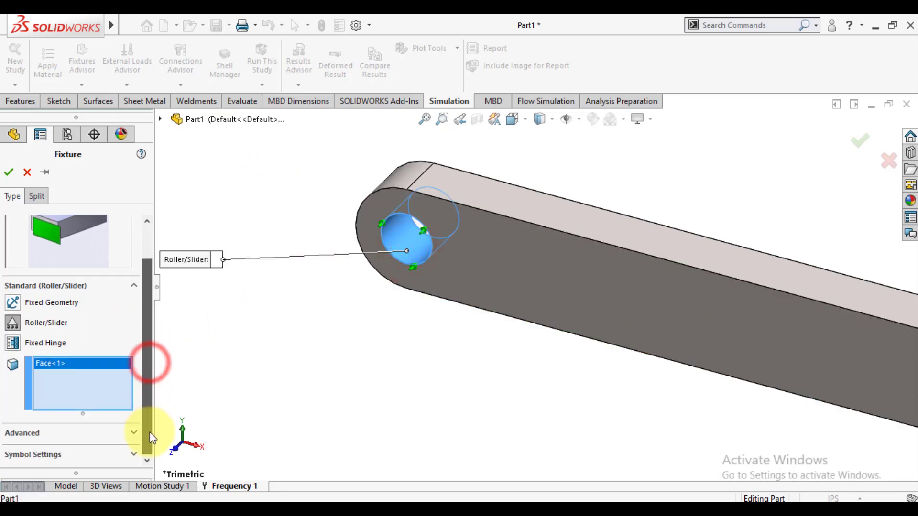
click(85, 433)
drag(146, 347, 128, 392)
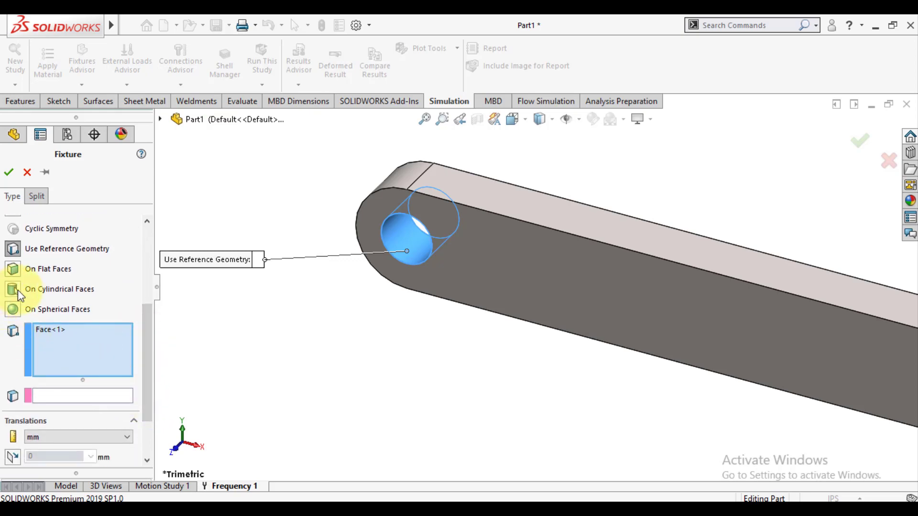
click(18, 290)
drag(148, 339, 142, 381)
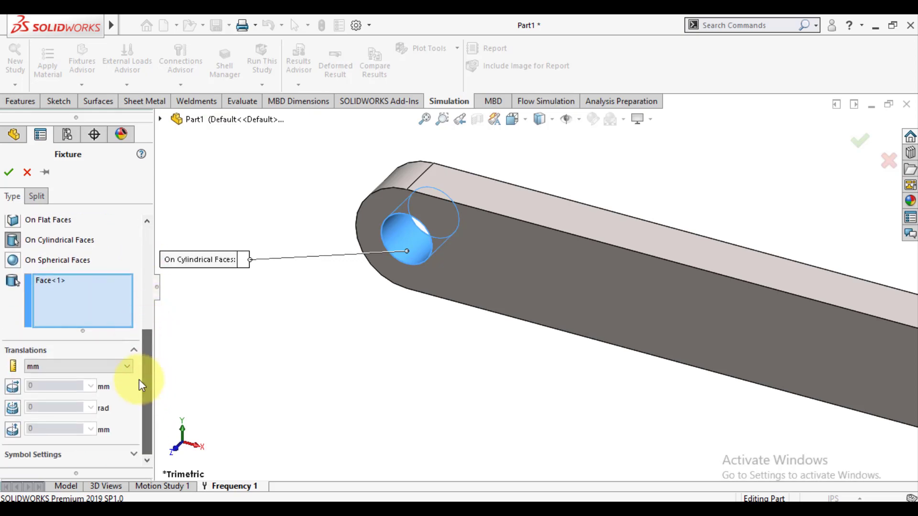
Restrain the hole face's radial and axial translations at 0 mm.
click(16, 389)
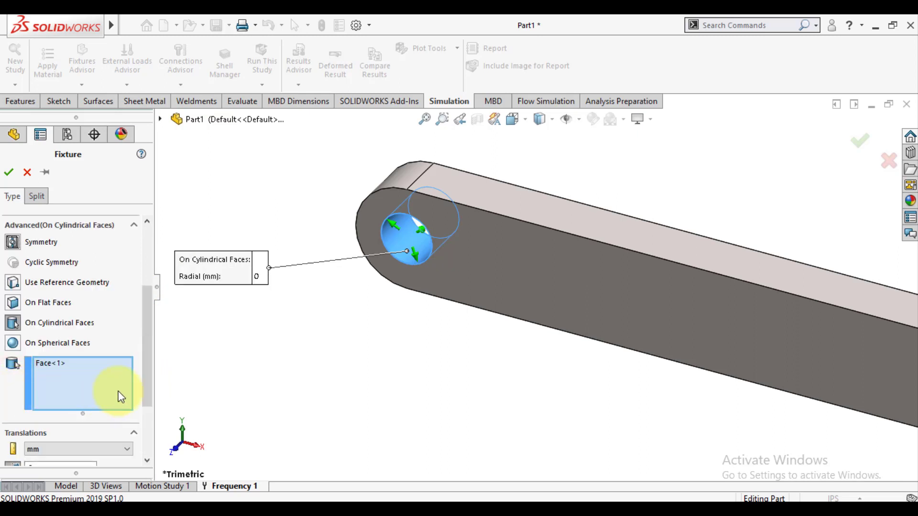
drag(146, 387, 145, 440)
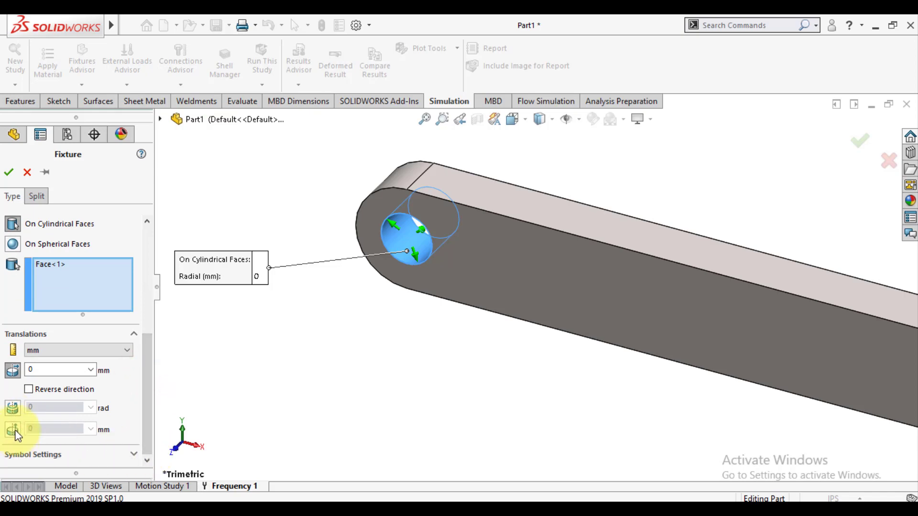
click(15, 430)
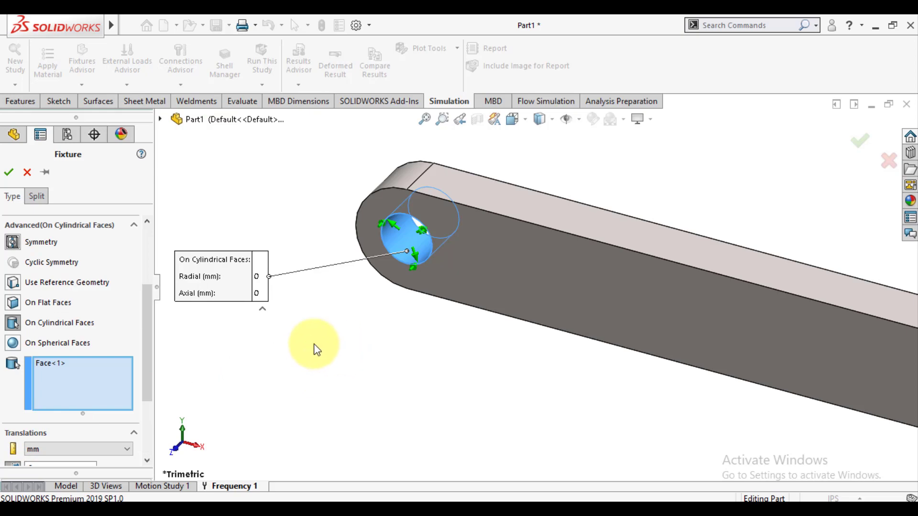
drag(147, 350, 159, 407)
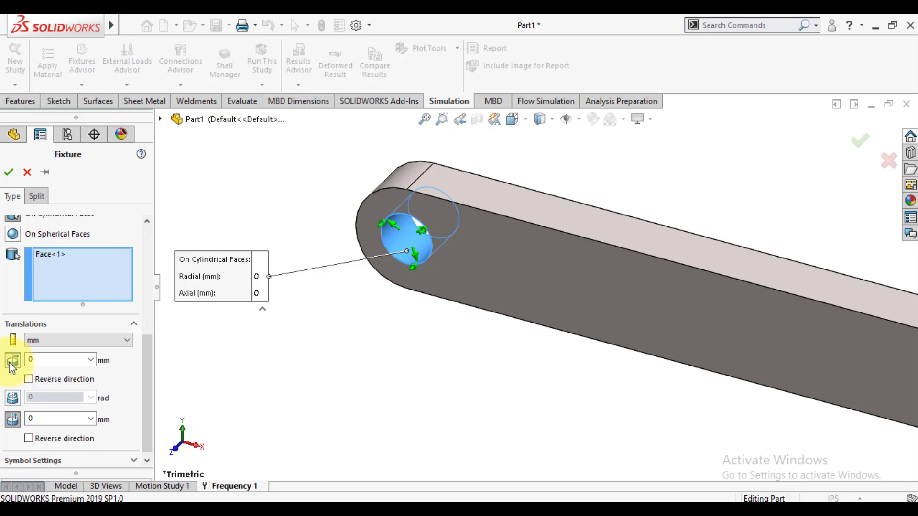
click(13, 399)
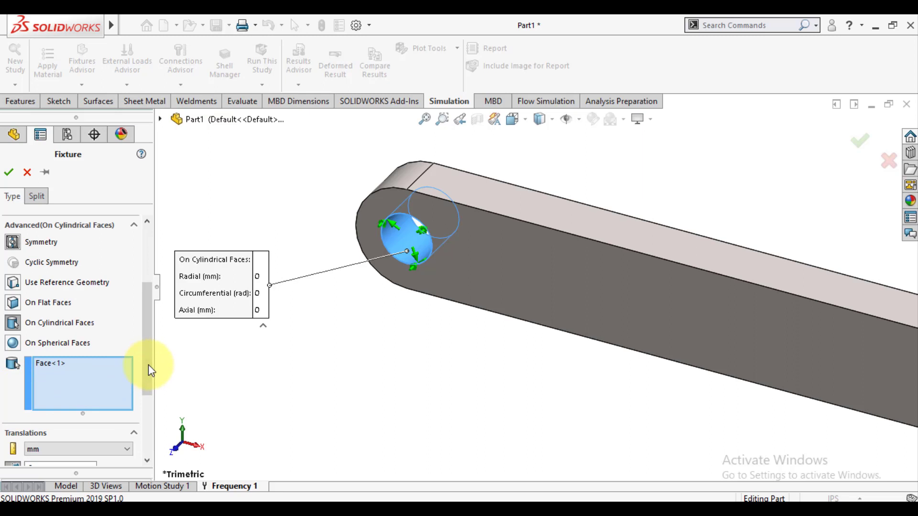
drag(148, 364, 154, 412)
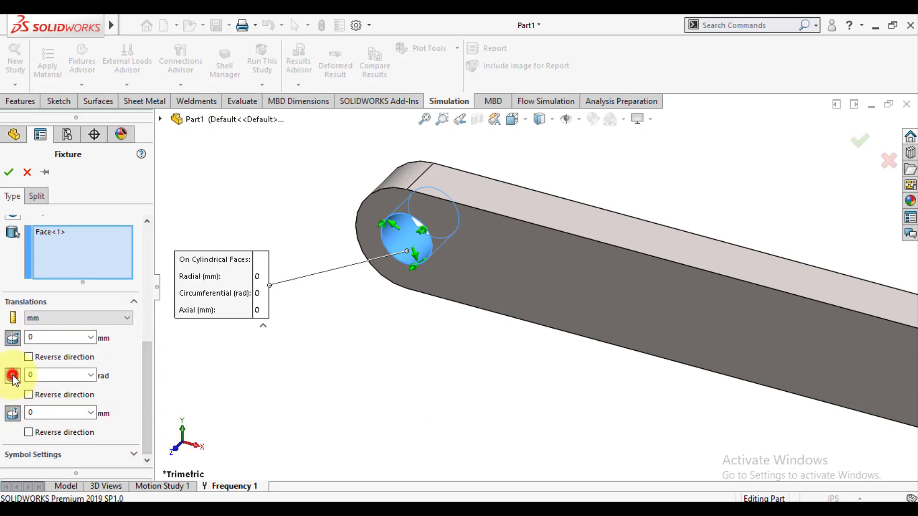
click(13, 376)
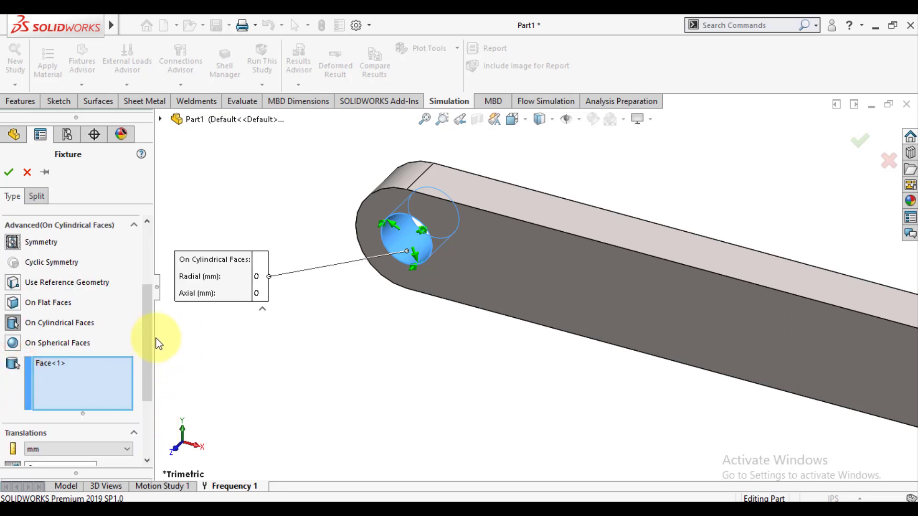
Accept the cylindrical-face fixture on the left end hole with only radial and axial translations restrained.
drag(151, 359, 148, 404)
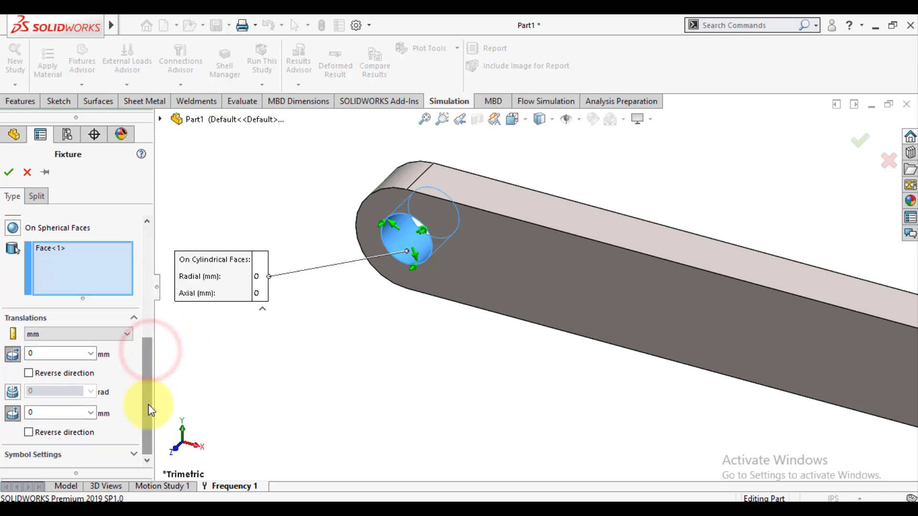
click(11, 175)
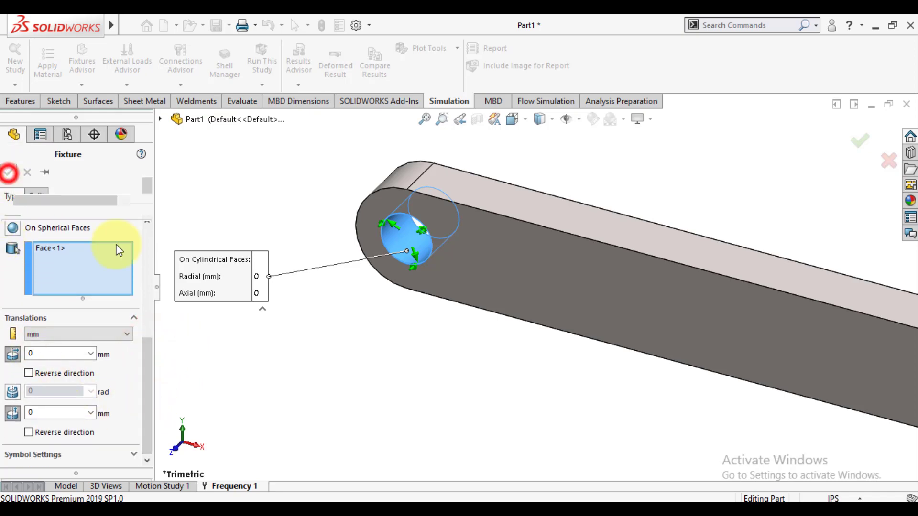
Start a new fixture on the inner face of the bar's right end hole.
scroll(396, 318, up, 5)
scroll(536, 325, up, 5)
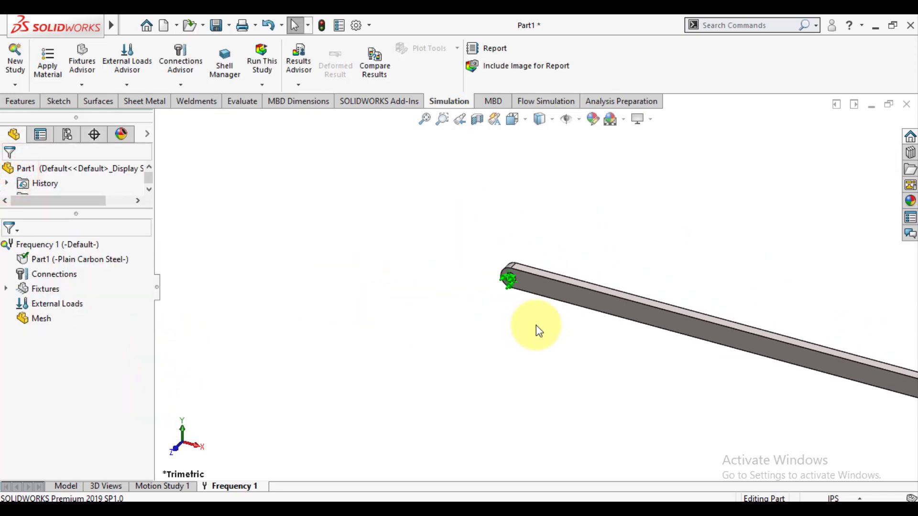
scroll(724, 342, down, 2)
scroll(582, 274, down, 6)
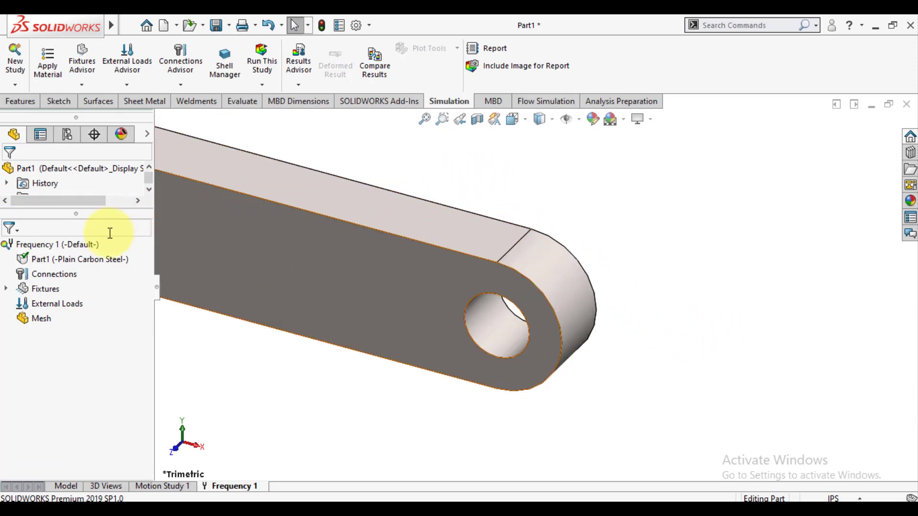
click(8, 289)
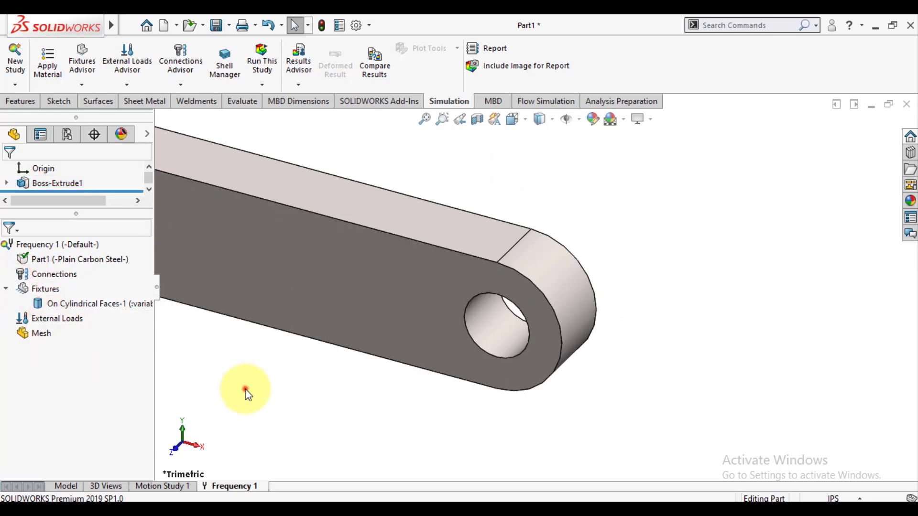
right_click(40, 291)
click(68, 318)
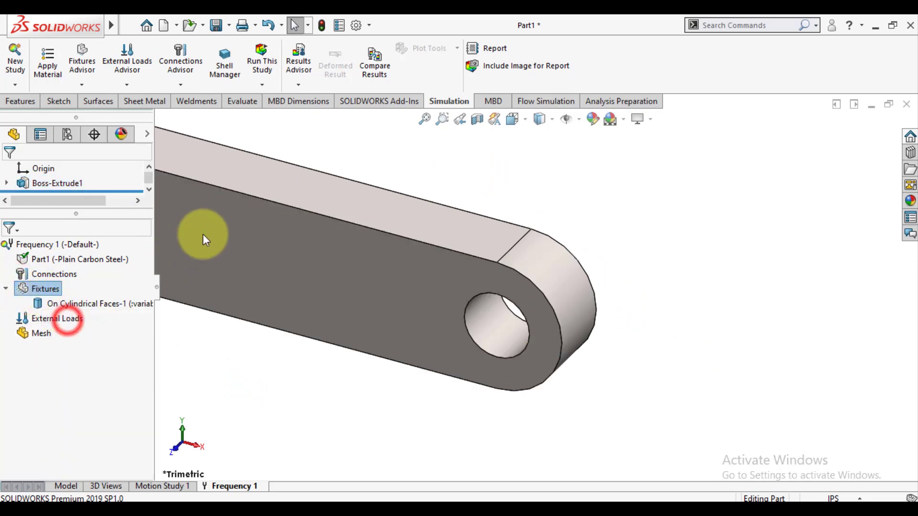
click(19, 365)
click(513, 342)
click(501, 340)
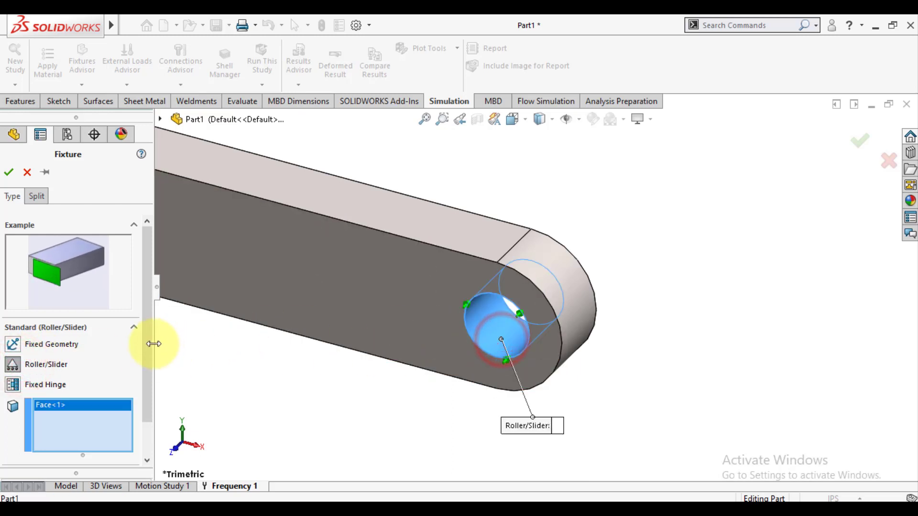
Make the right end hole's fixture the advanced On Cylindrical Faces type.
drag(151, 346, 147, 410)
click(61, 431)
drag(146, 344, 148, 376)
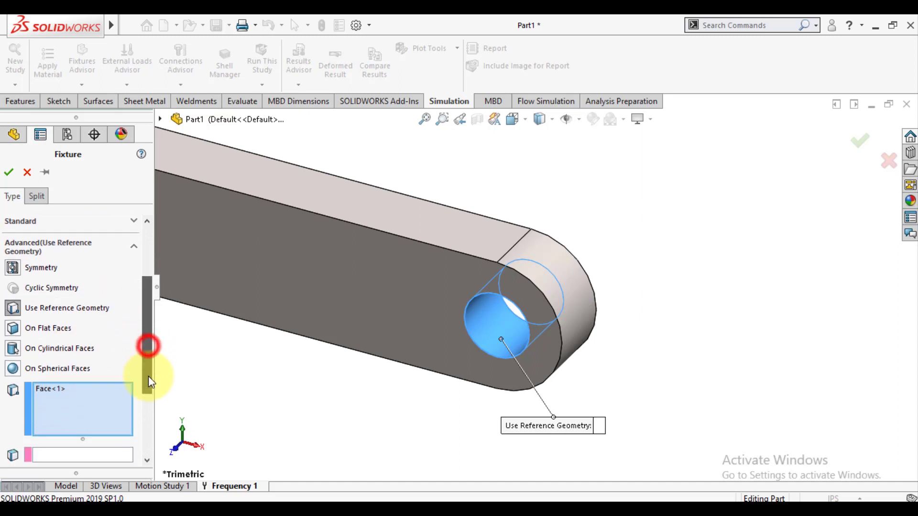
click(12, 349)
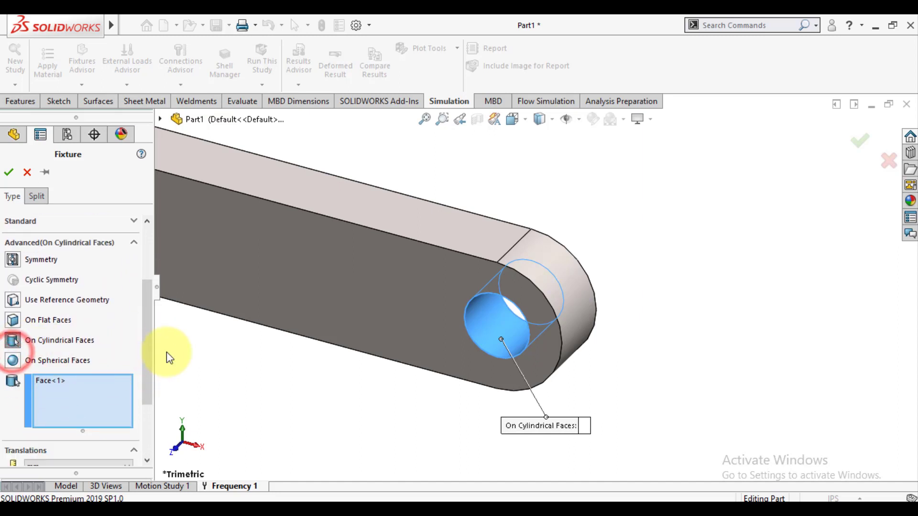
Restrain the right end hole's radial and axial translations at 0 mm and accept the fixture.
drag(146, 349, 150, 413)
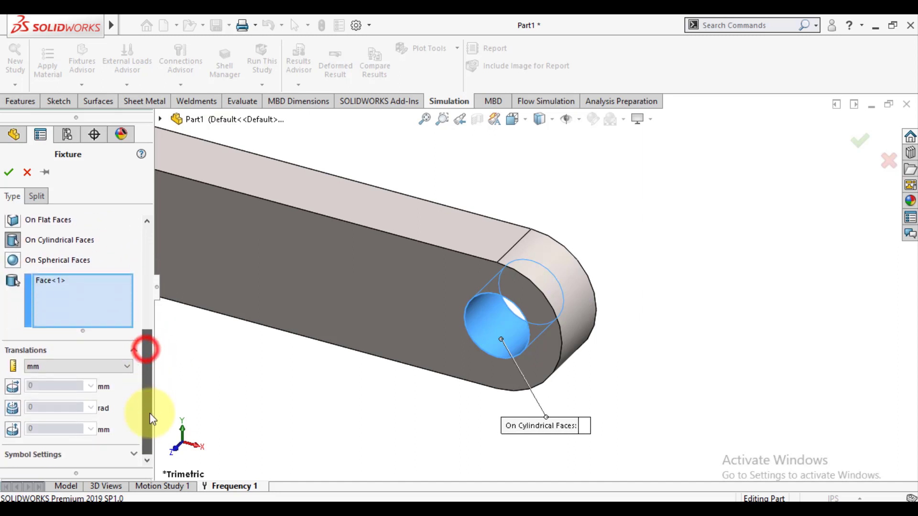
click(14, 386)
drag(151, 374, 146, 423)
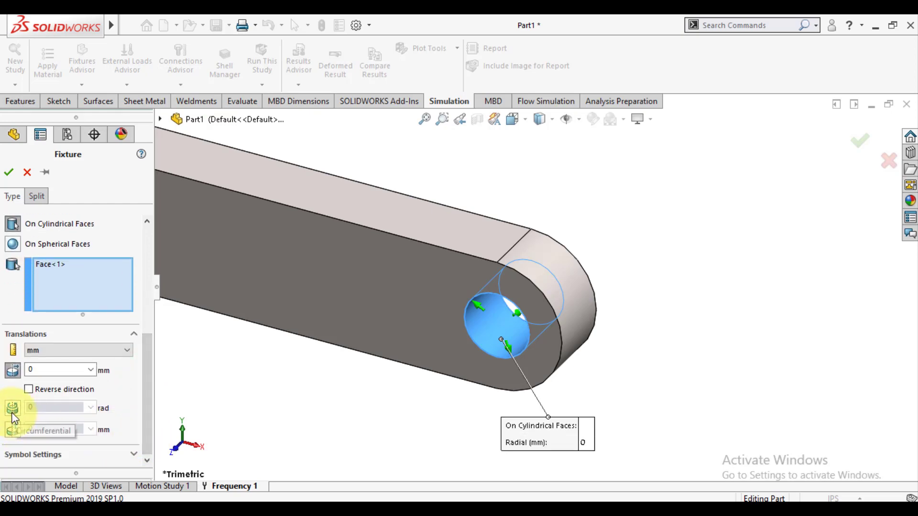
click(11, 430)
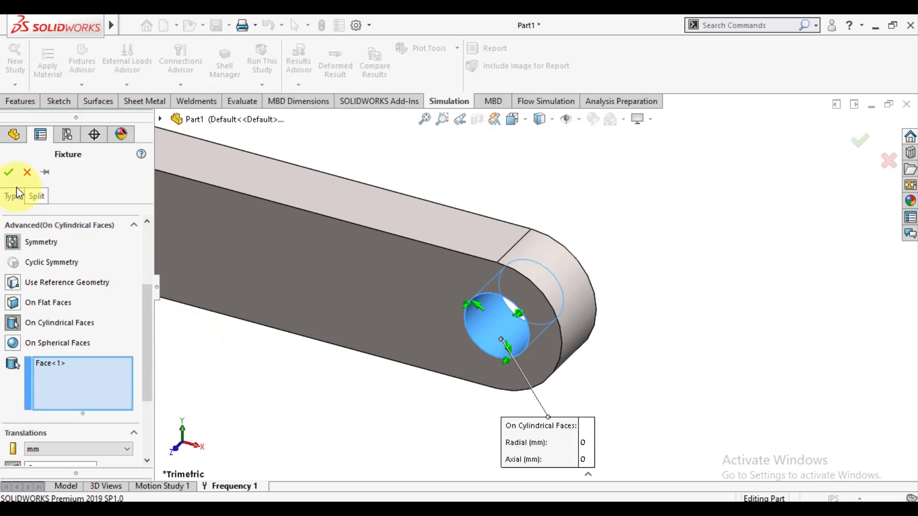
click(8, 172)
Start creating the frequency study's mesh and enable custom mesh parameters with the standard mesh type.
key(f)
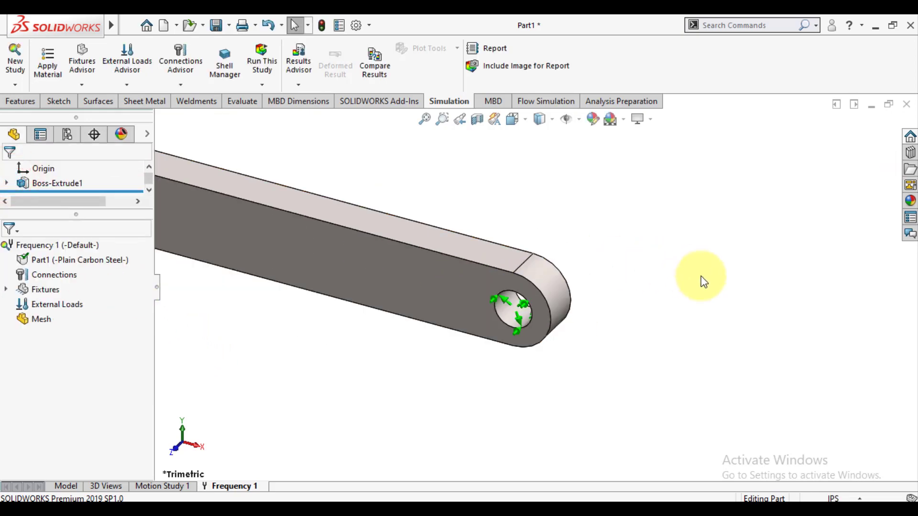
scroll(303, 220, down, 6)
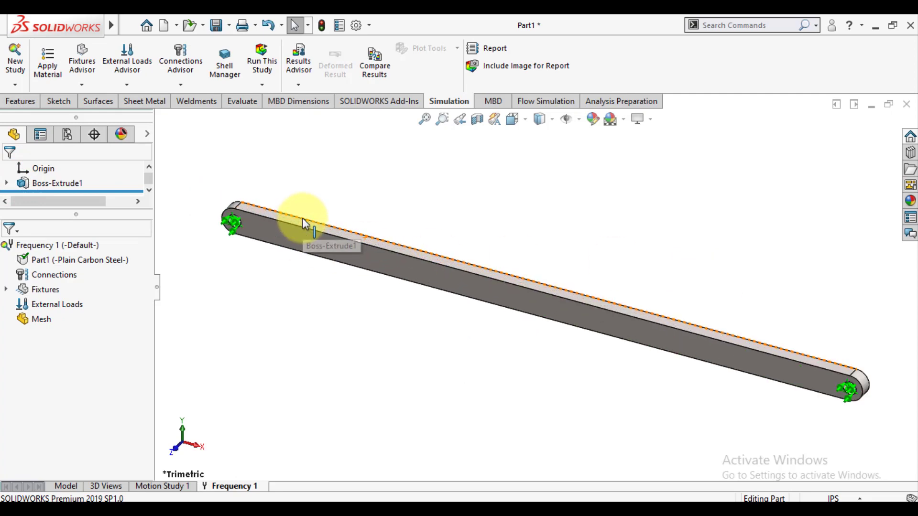
key(f)
click(45, 319)
right_click(46, 322)
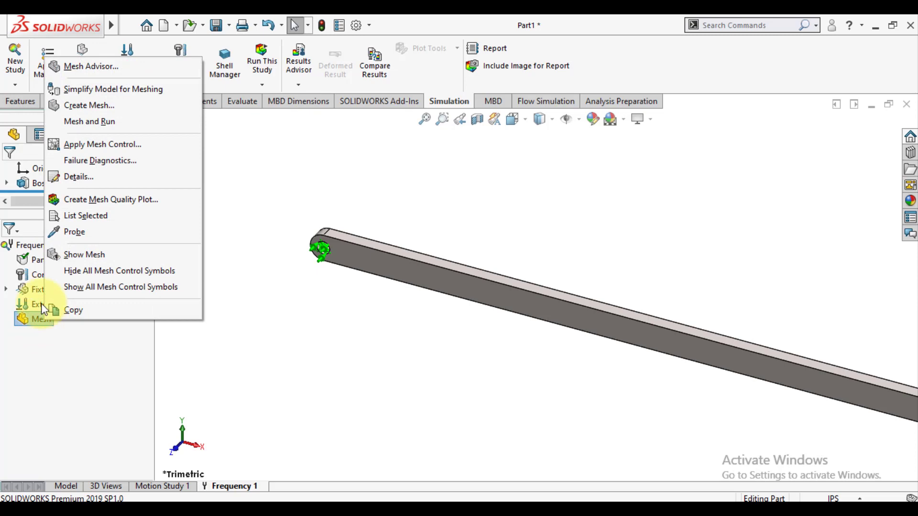
click(82, 106)
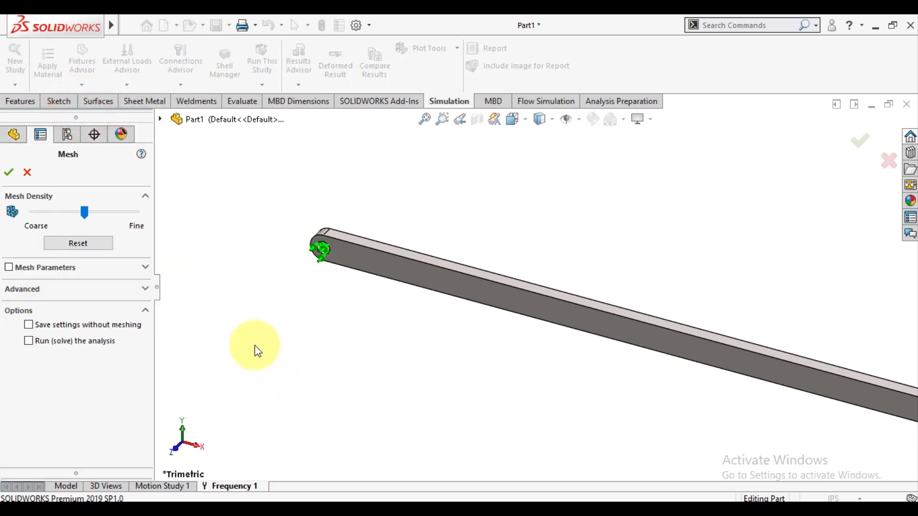
click(23, 289)
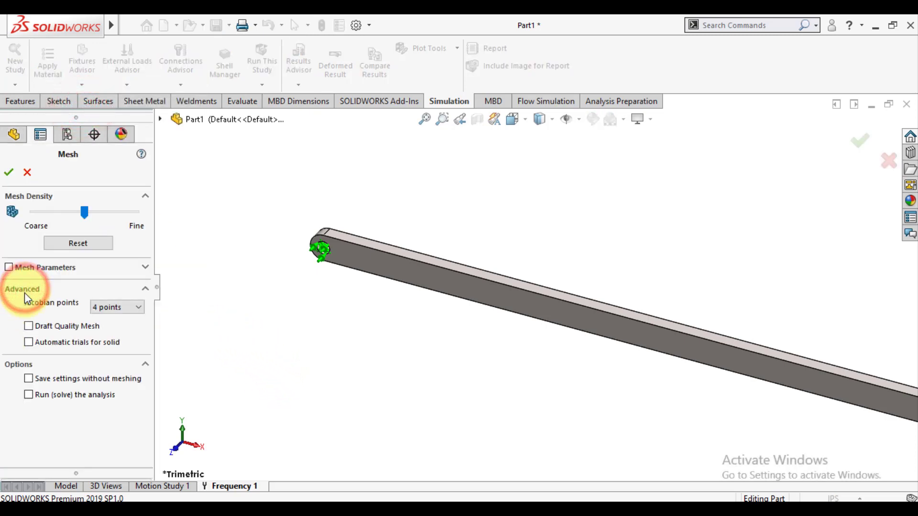
click(48, 267)
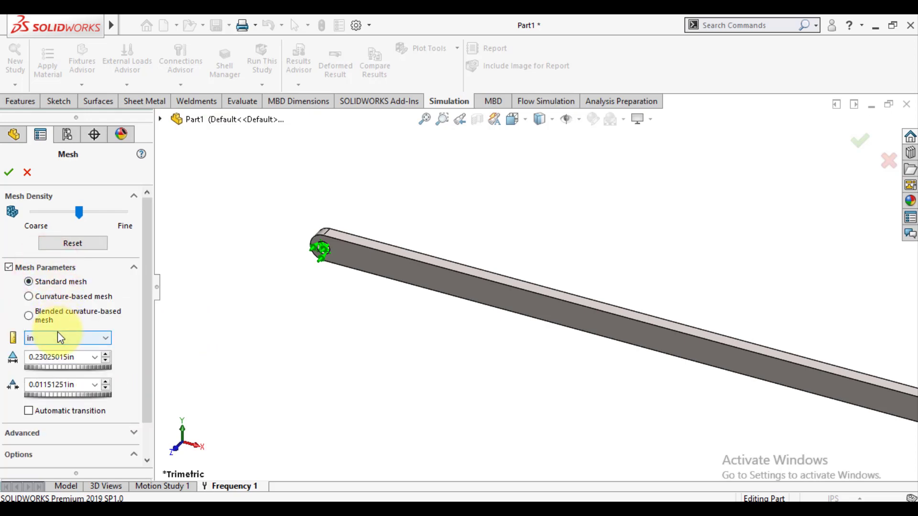
Set the mesh's global element size to 0.20 in and generate the mesh.
click(52, 356)
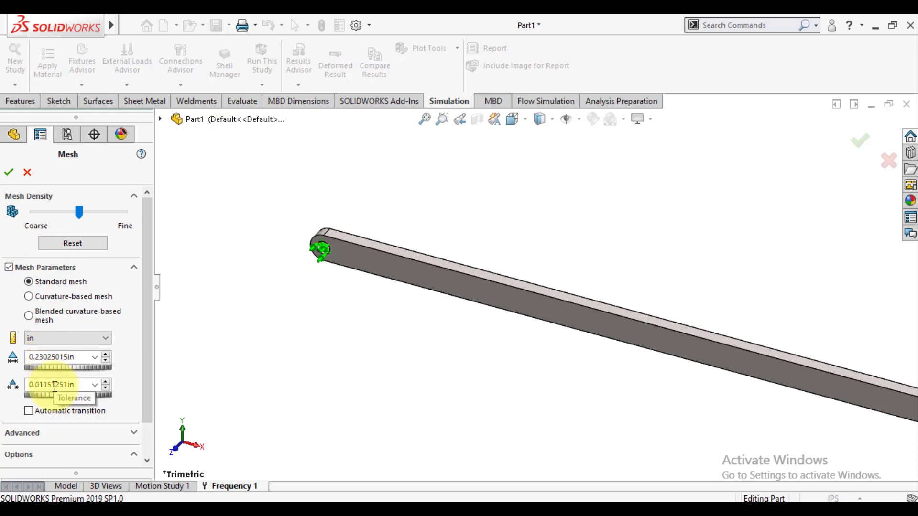
click(52, 356)
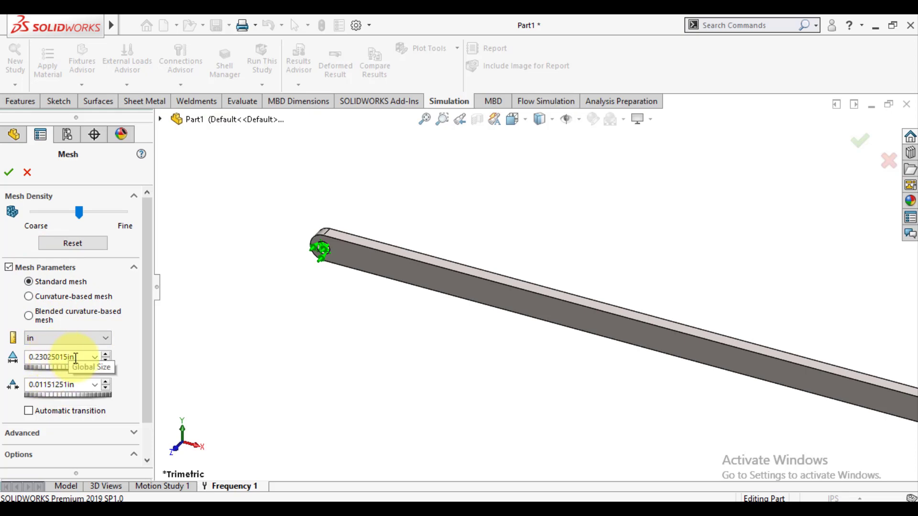
double_click(81, 359)
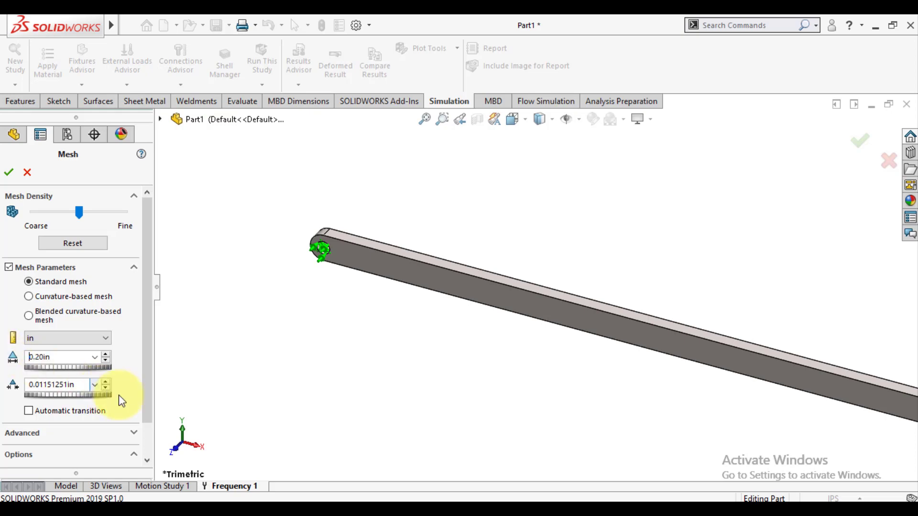
drag(147, 400, 147, 428)
click(60, 395)
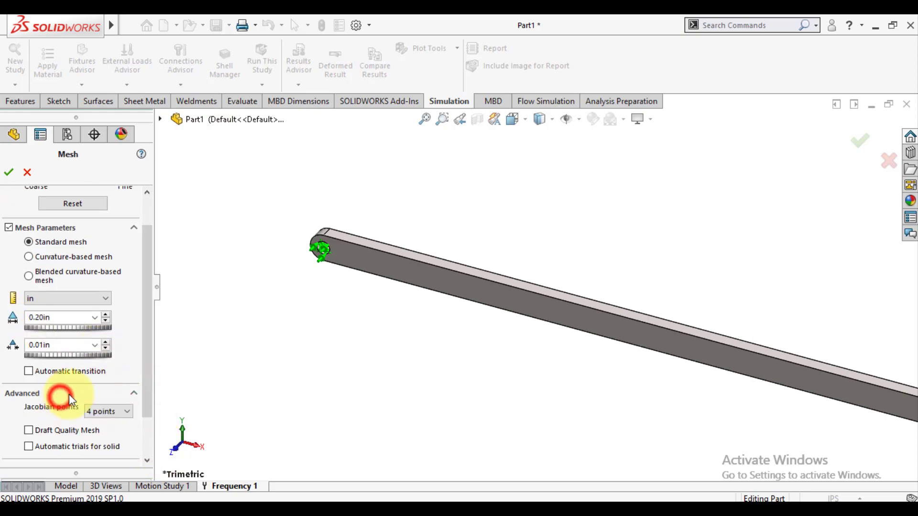
drag(148, 366, 148, 407)
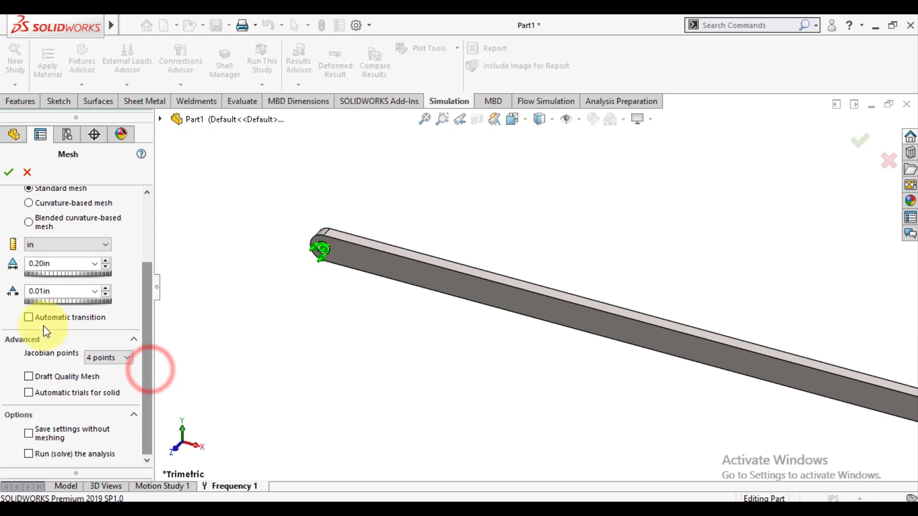
click(8, 174)
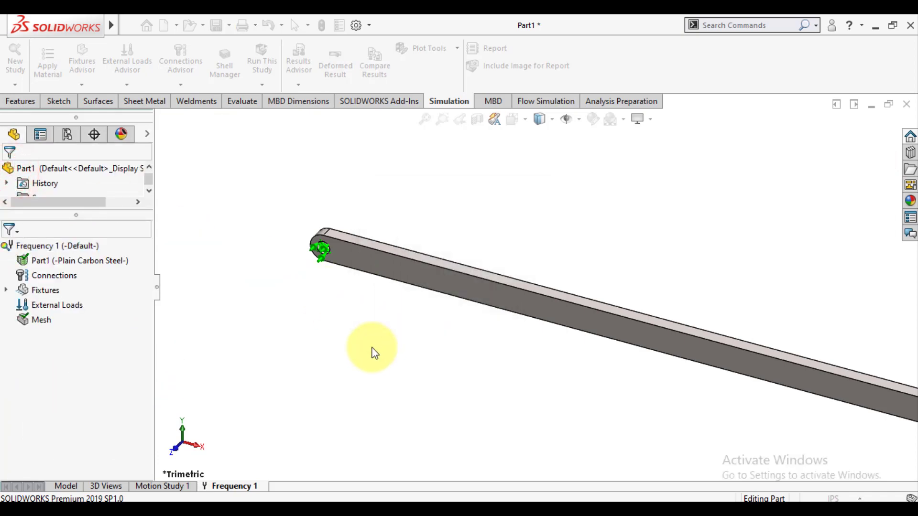
Check the generated mesh over the whole bar and run the frequency study.
scroll(446, 260, down, 3)
scroll(449, 265, up, 4)
scroll(541, 311, up, 5)
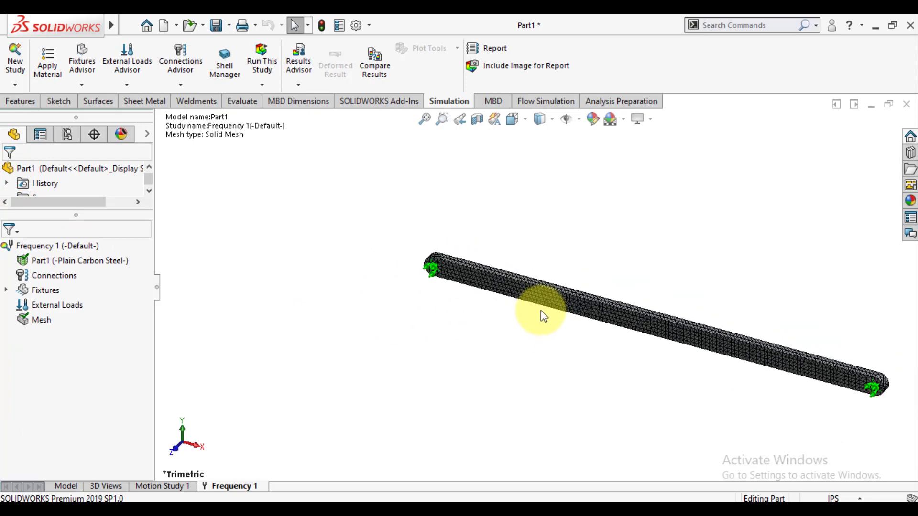
scroll(665, 347, down, 1)
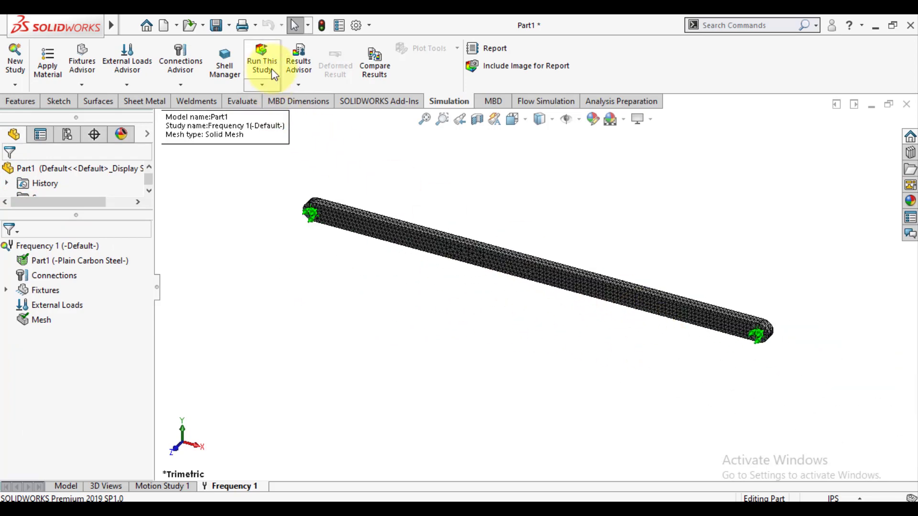
click(263, 60)
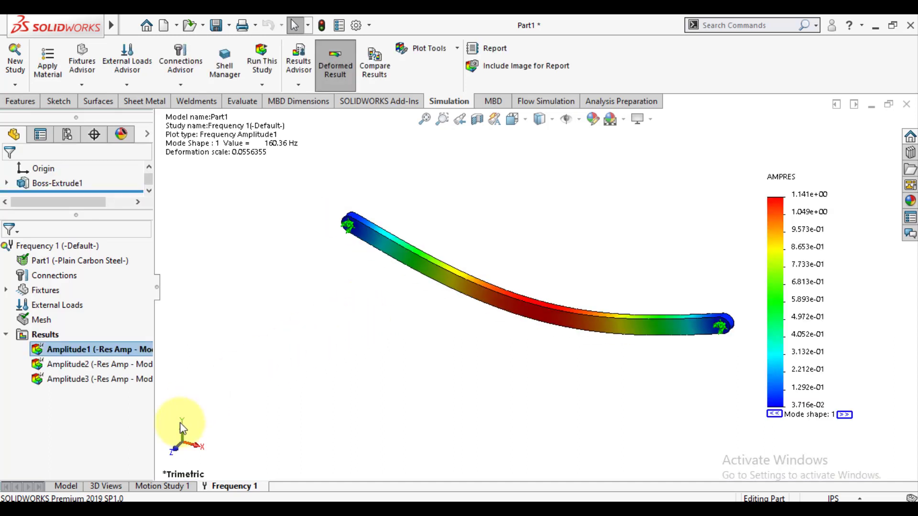
View the mode shape 1 amplitude plot from the front, animate it and stop the playback.
click(175, 451)
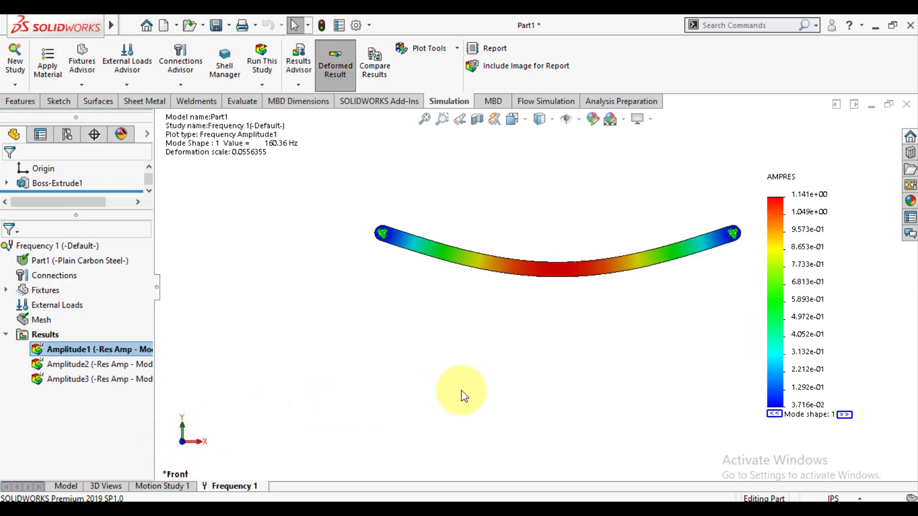
scroll(646, 244, down, 2)
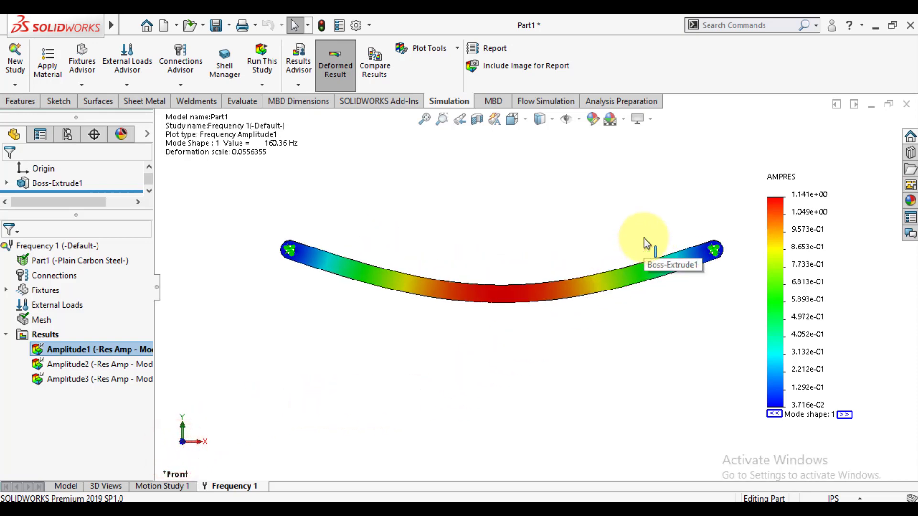
scroll(644, 237, down, 1)
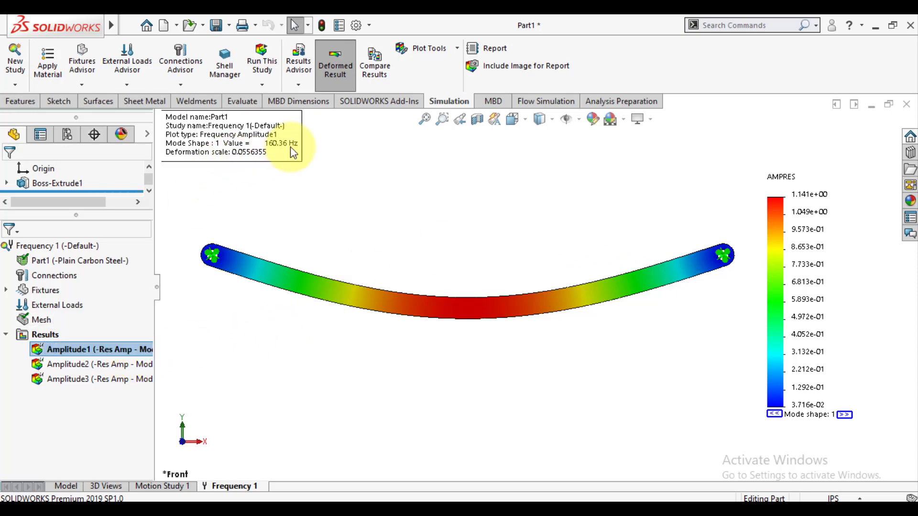
right_click(53, 350)
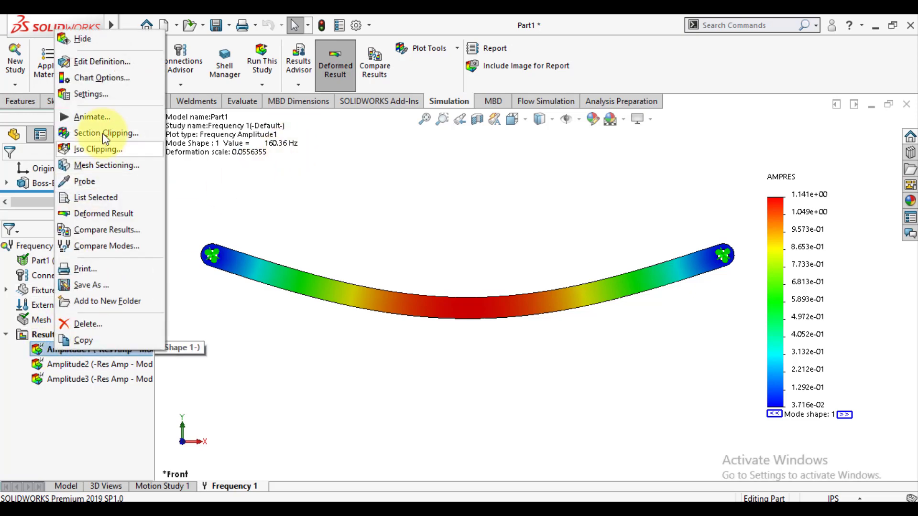
click(102, 119)
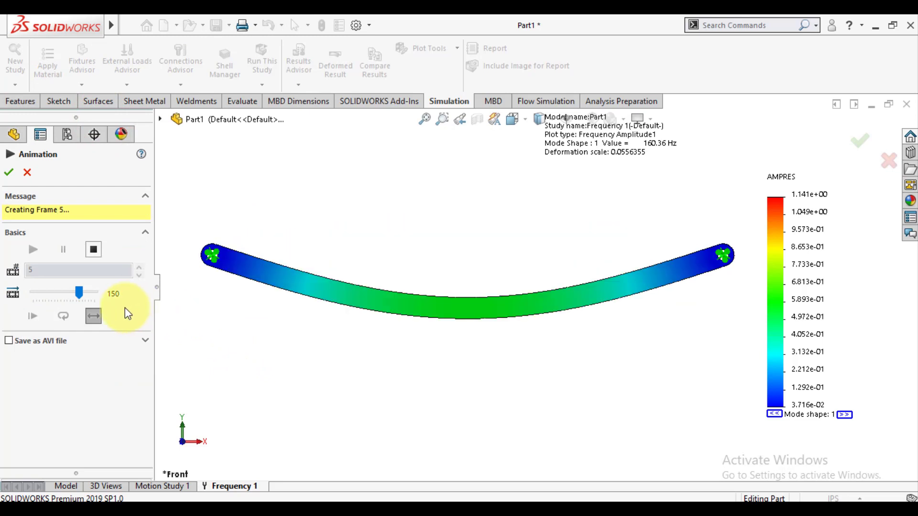
click(90, 260)
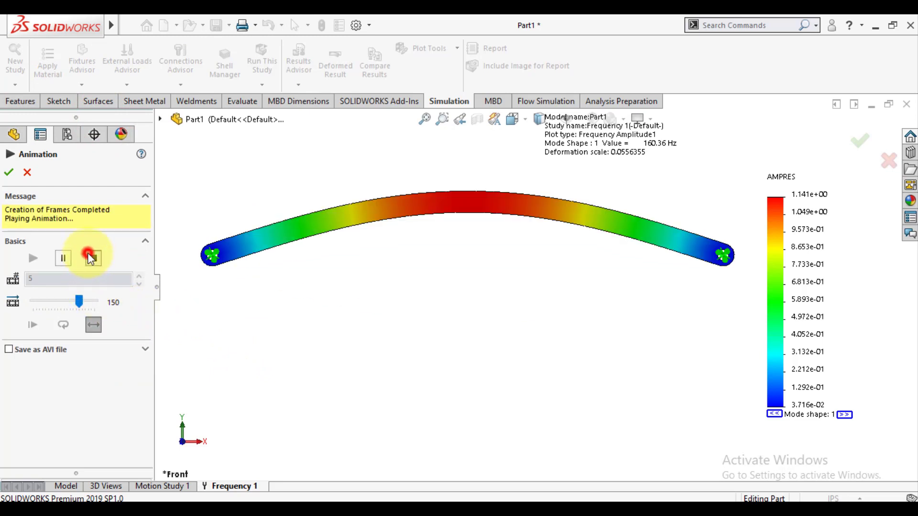
Set the mode shape 1 animation to 24 frames at speed 101, play it and close the animation.
double_click(43, 238)
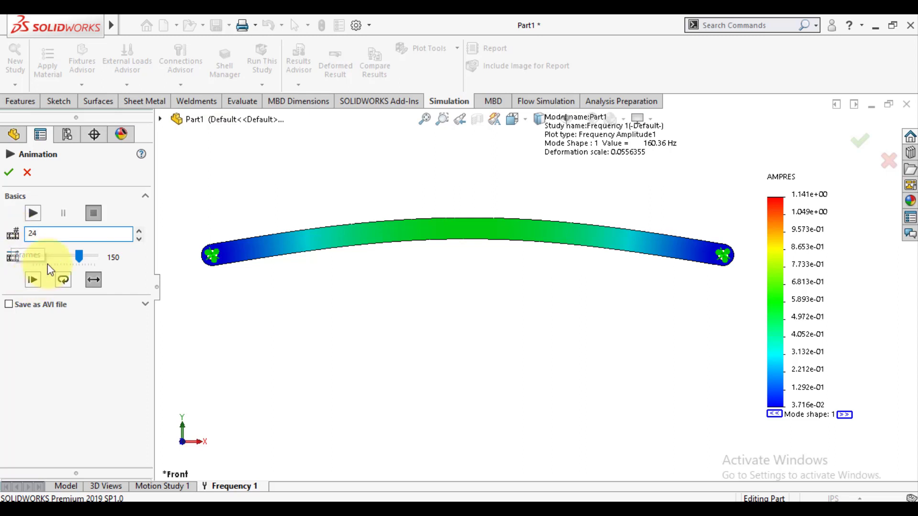
drag(64, 256, 61, 257)
click(33, 212)
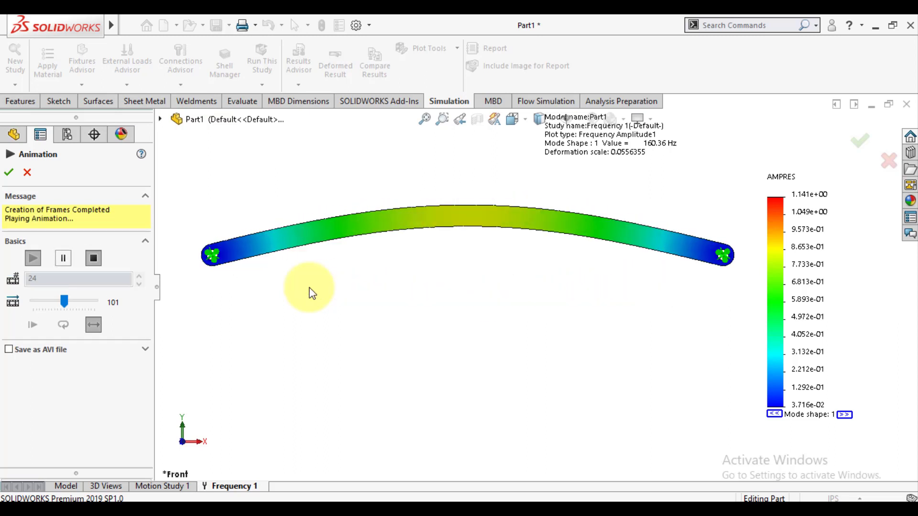
click(8, 172)
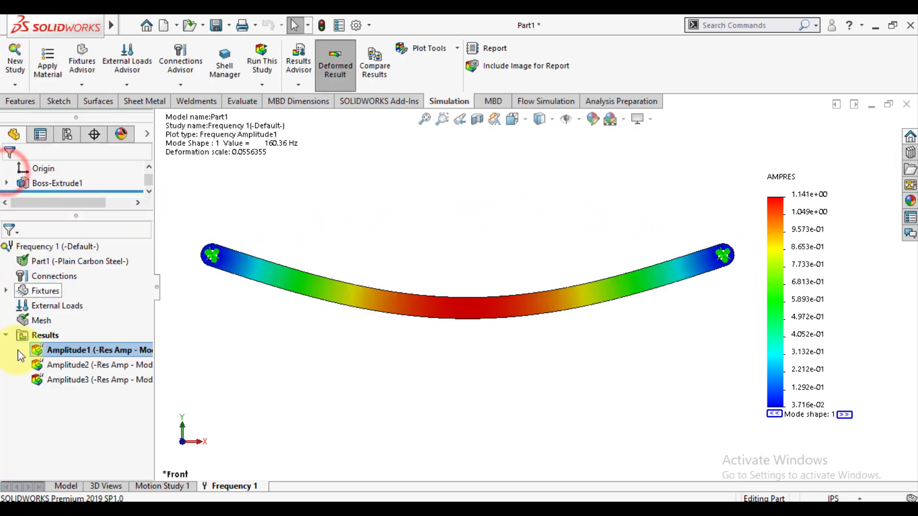
Display the mode shape 2 and mode shape 3 amplitude plots and examine each deformed bar from several angles.
double_click(58, 365)
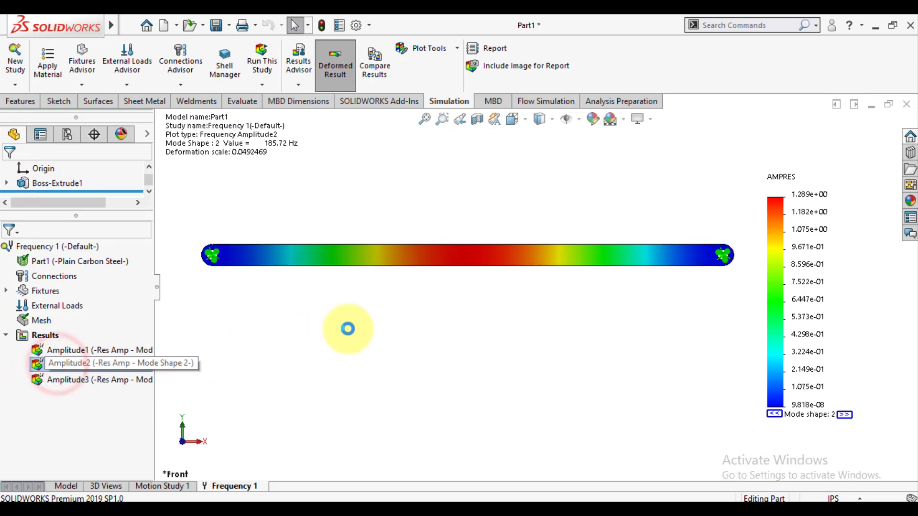
middle_drag(389, 292, 477, 268)
scroll(449, 273, up, 3)
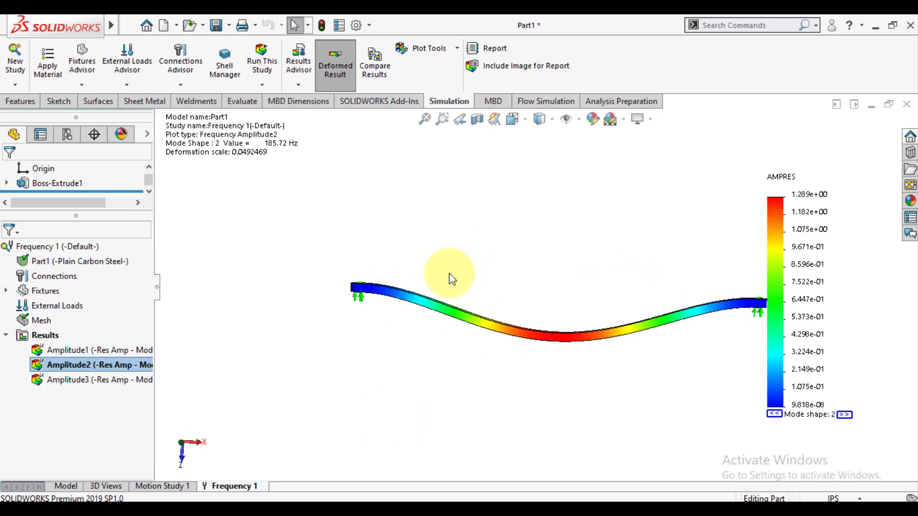
middle_drag(440, 225, 485, 226)
scroll(605, 284, down, 5)
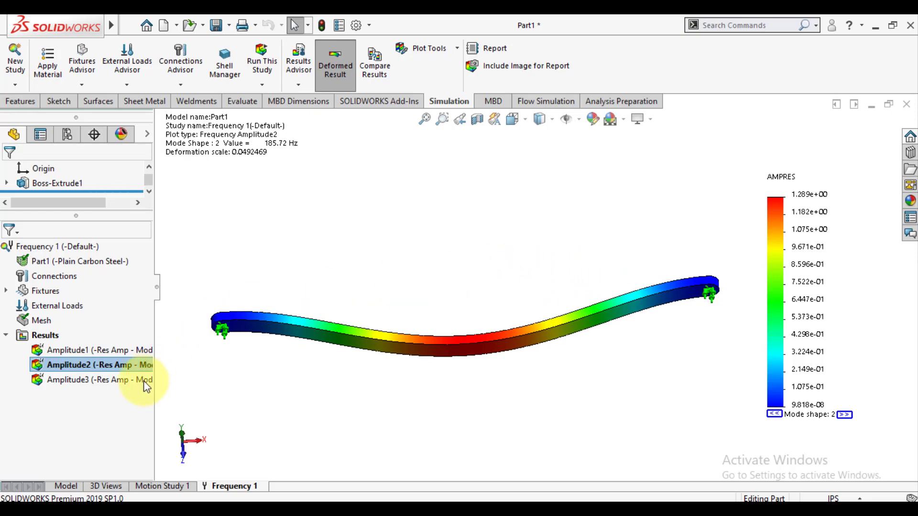
double_click(98, 387)
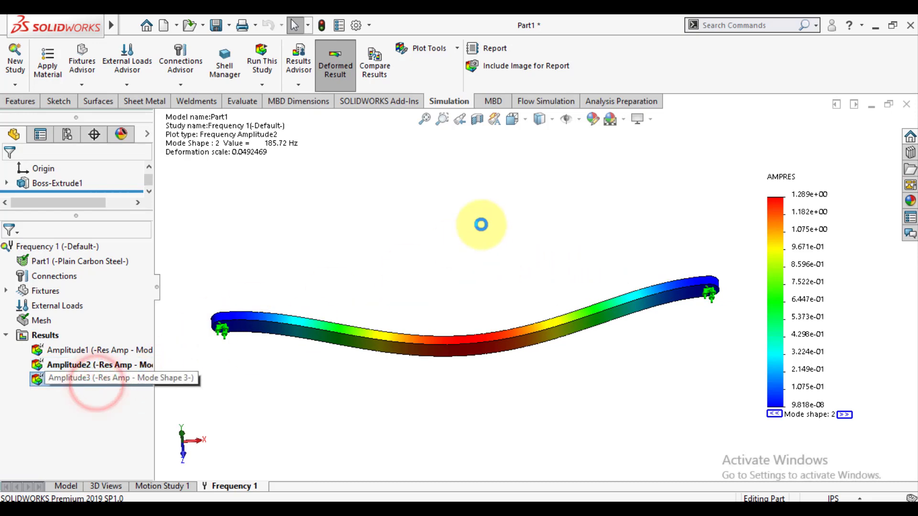
middle_drag(456, 235, 403, 266)
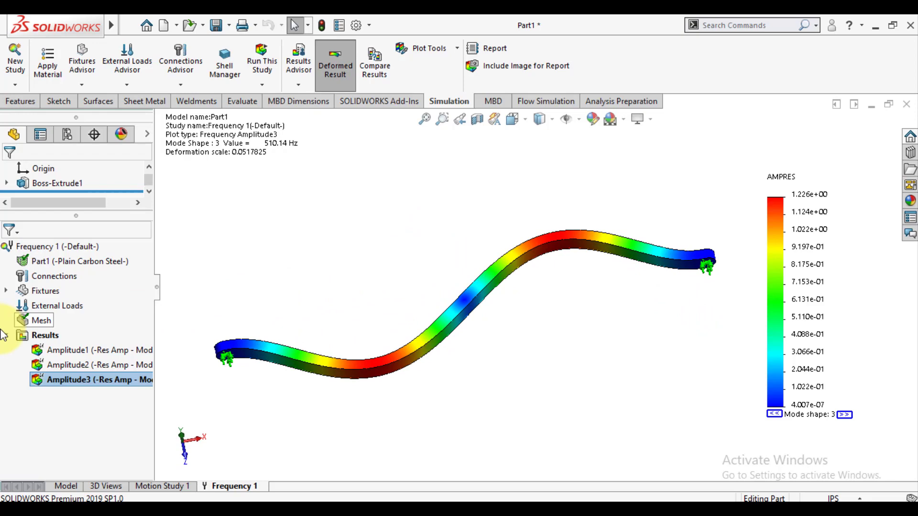
Set the frequency study's number of frequencies to 4 and run the study again.
right_click(50, 337)
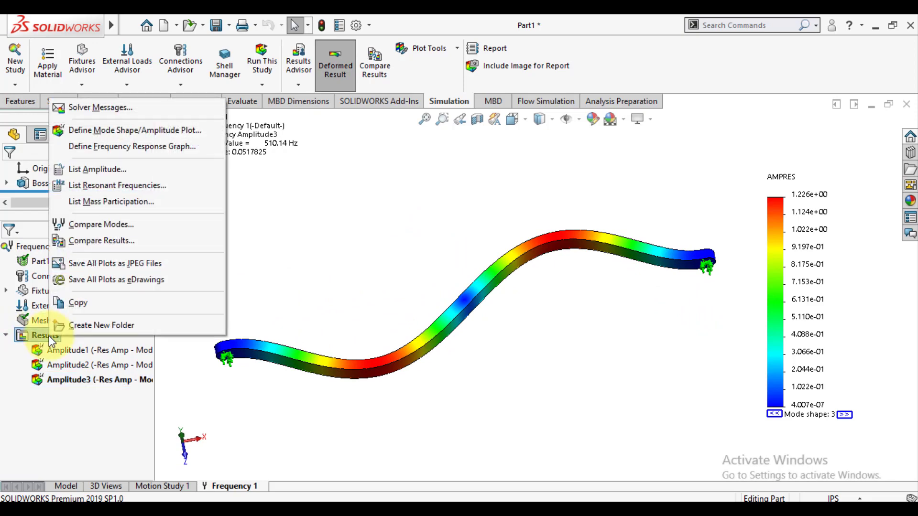
click(303, 282)
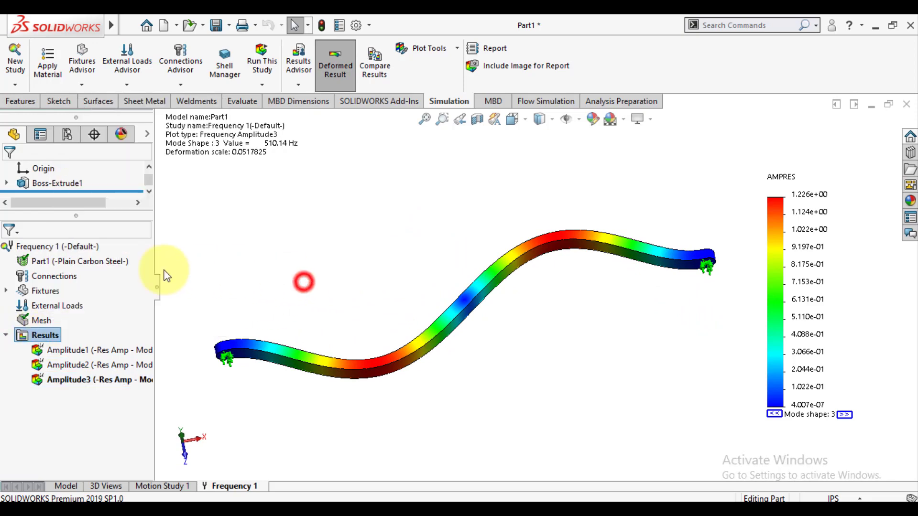
right_click(68, 247)
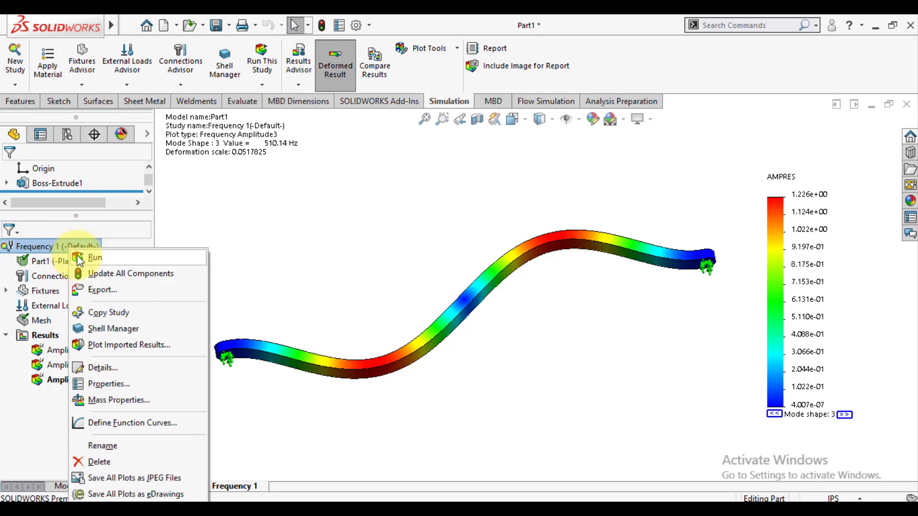
click(116, 384)
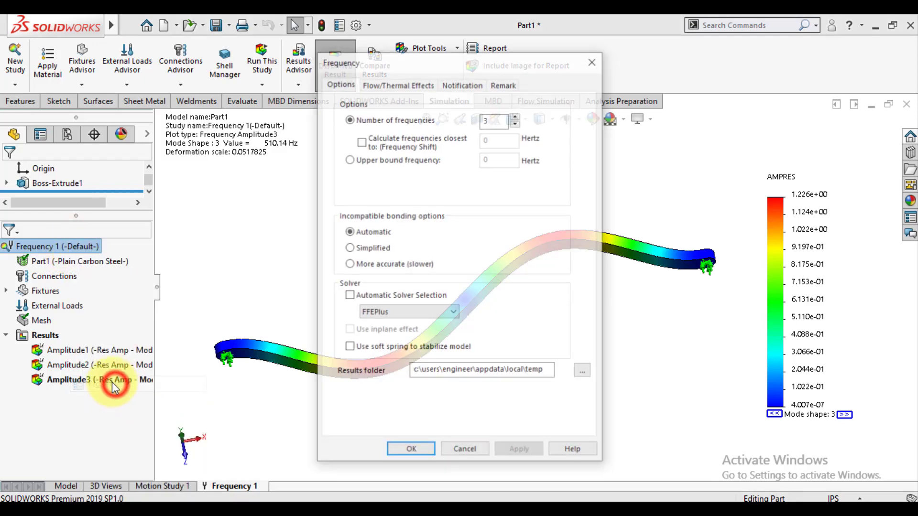
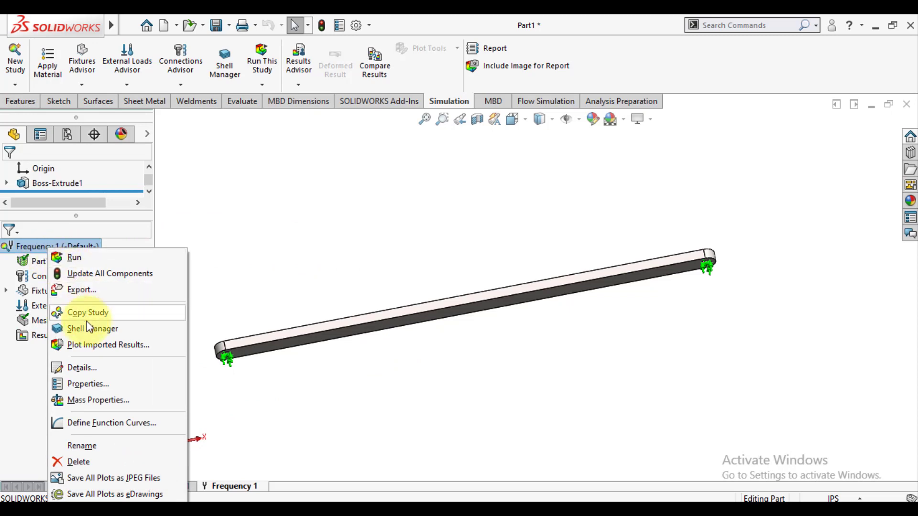
click(89, 384)
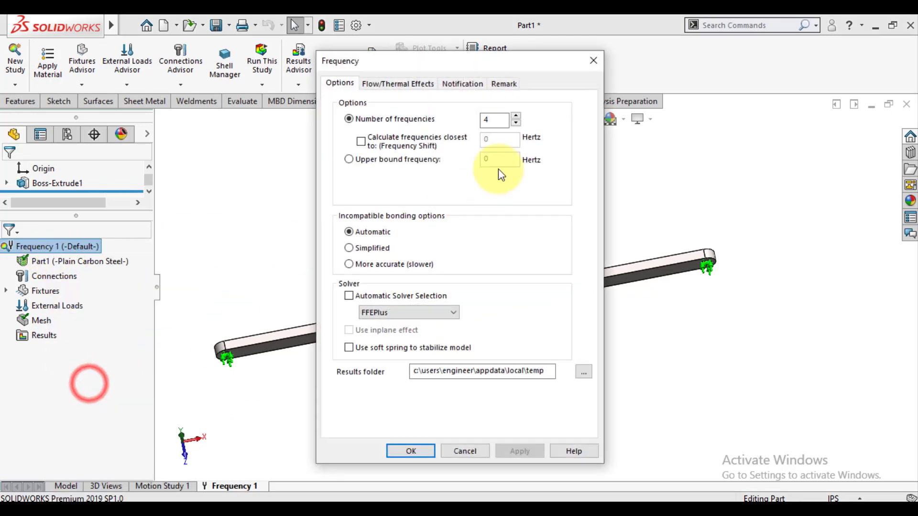
click(402, 446)
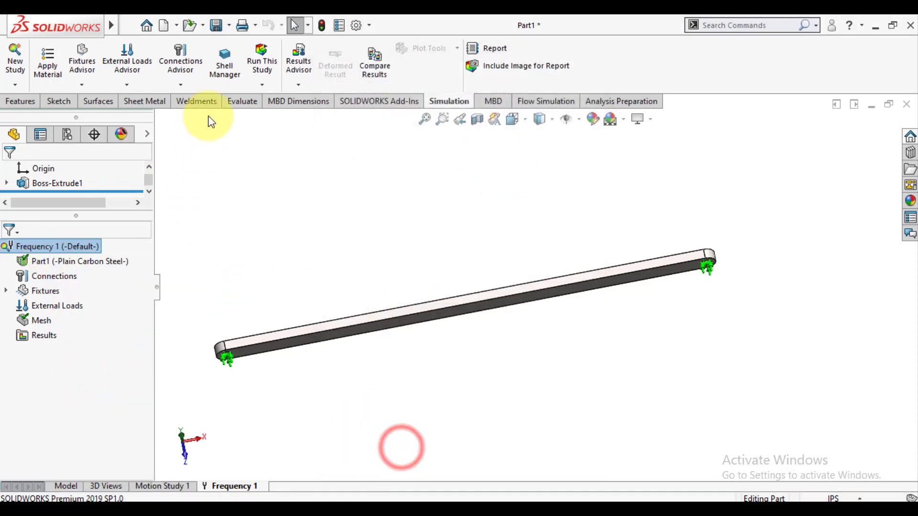
click(262, 62)
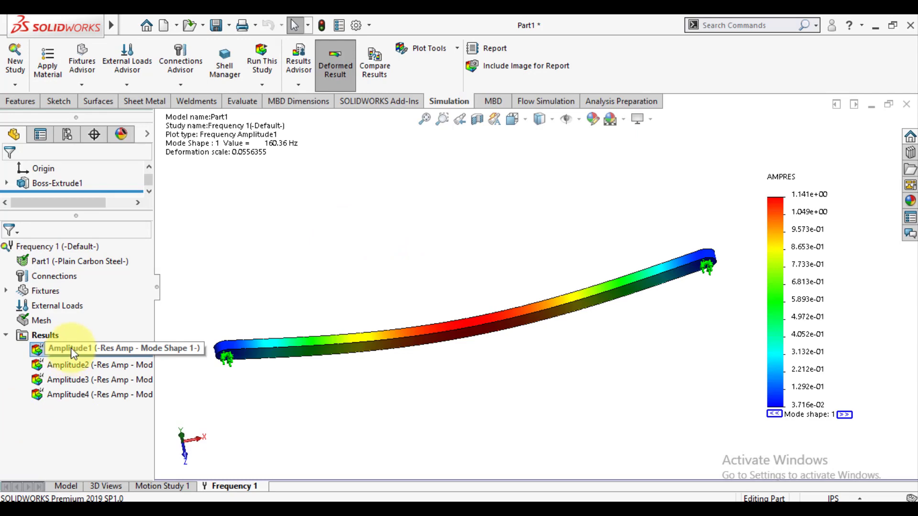
Show the mode shape 1 amplitude plot from the front and the mode shape 2 plot from the top.
click(71, 348)
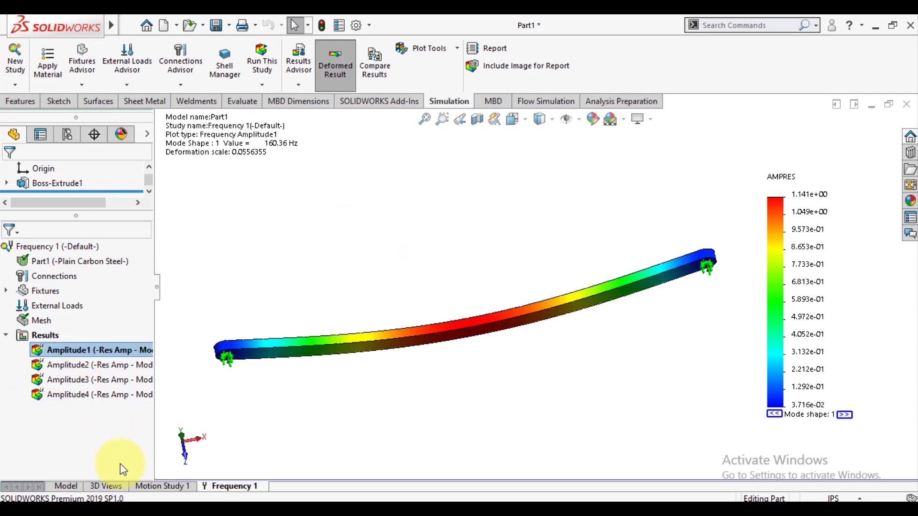
click(183, 456)
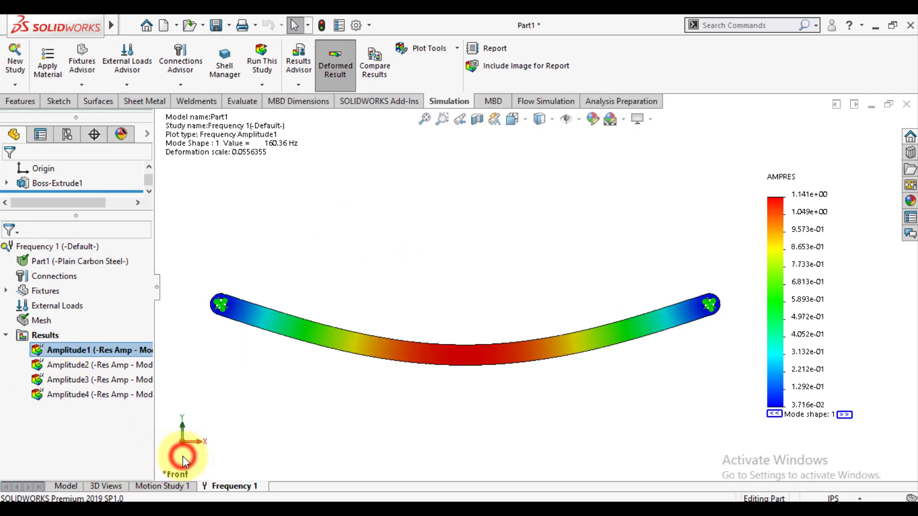
click(93, 367)
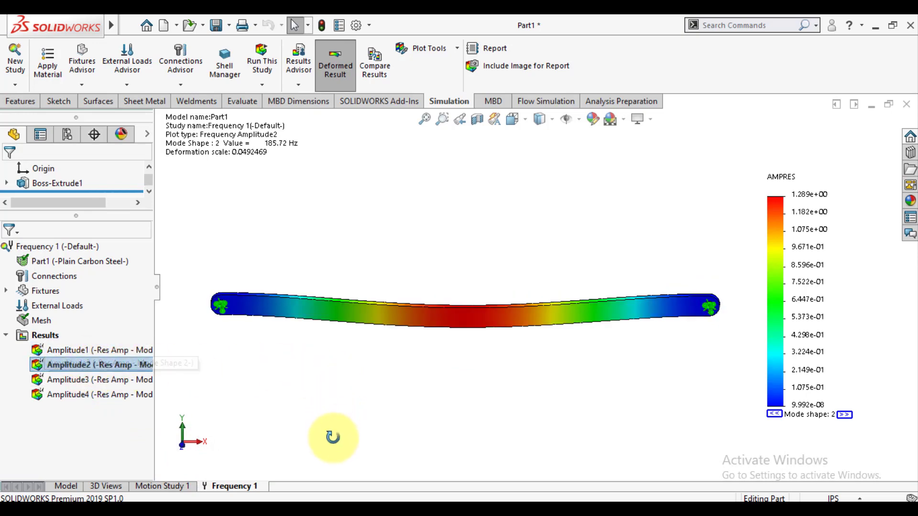
middle_drag(332, 437, 328, 477)
middle_drag(375, 267, 376, 374)
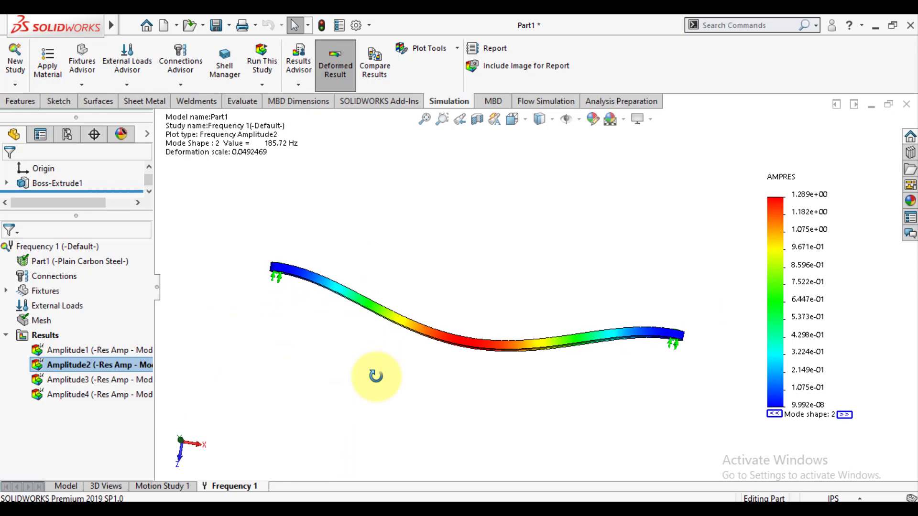
click(181, 443)
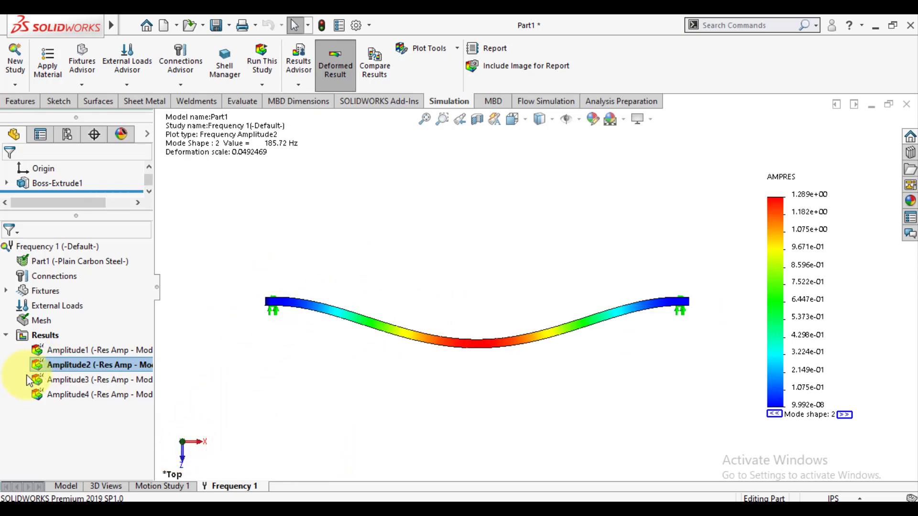
Show the mode shape 3 amplitude plot from the top and the mode shape 4 plot from the front.
click(73, 380)
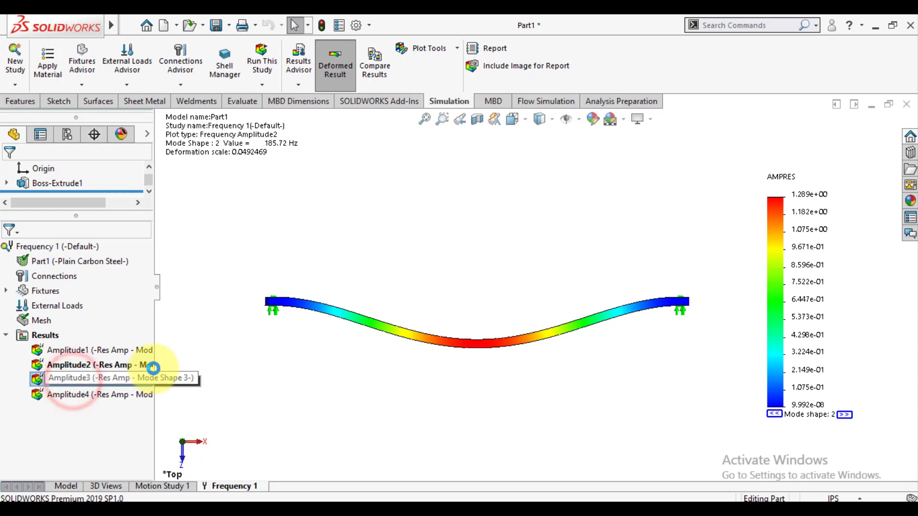
scroll(478, 346, down, 2)
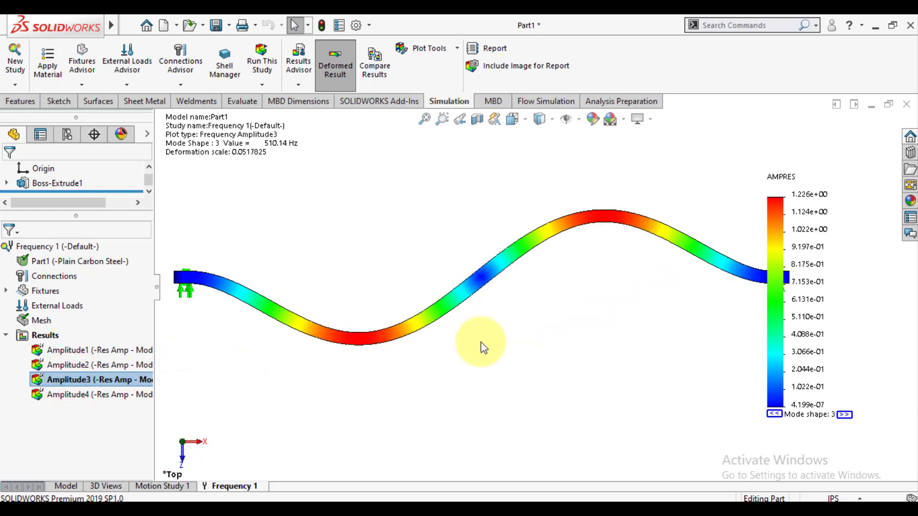
double_click(84, 394)
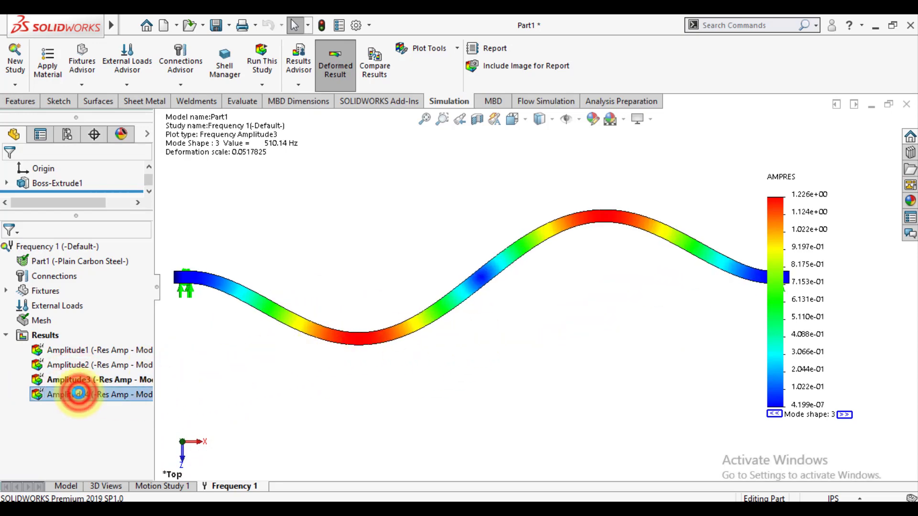
click(183, 465)
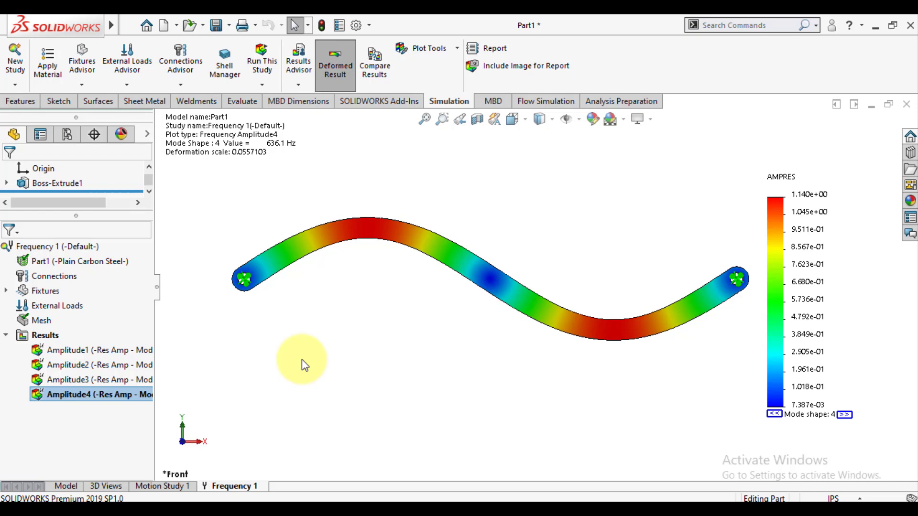
Animate the mode shape 4 amplitude plot, stop the playback and close the animation.
right_click(113, 401)
click(135, 160)
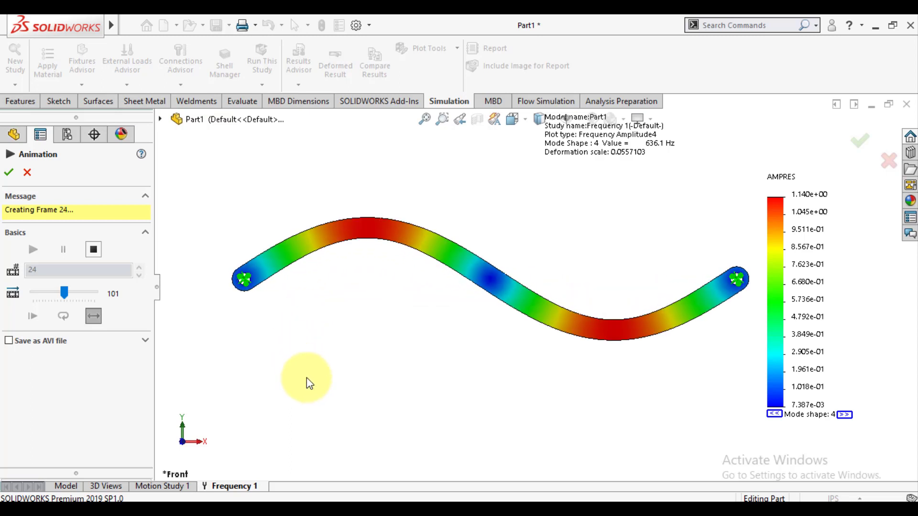
click(92, 260)
click(9, 172)
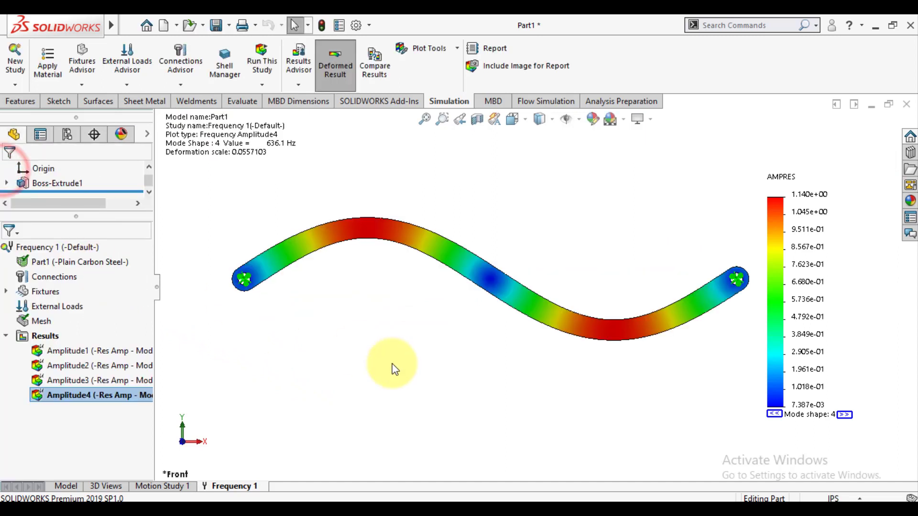